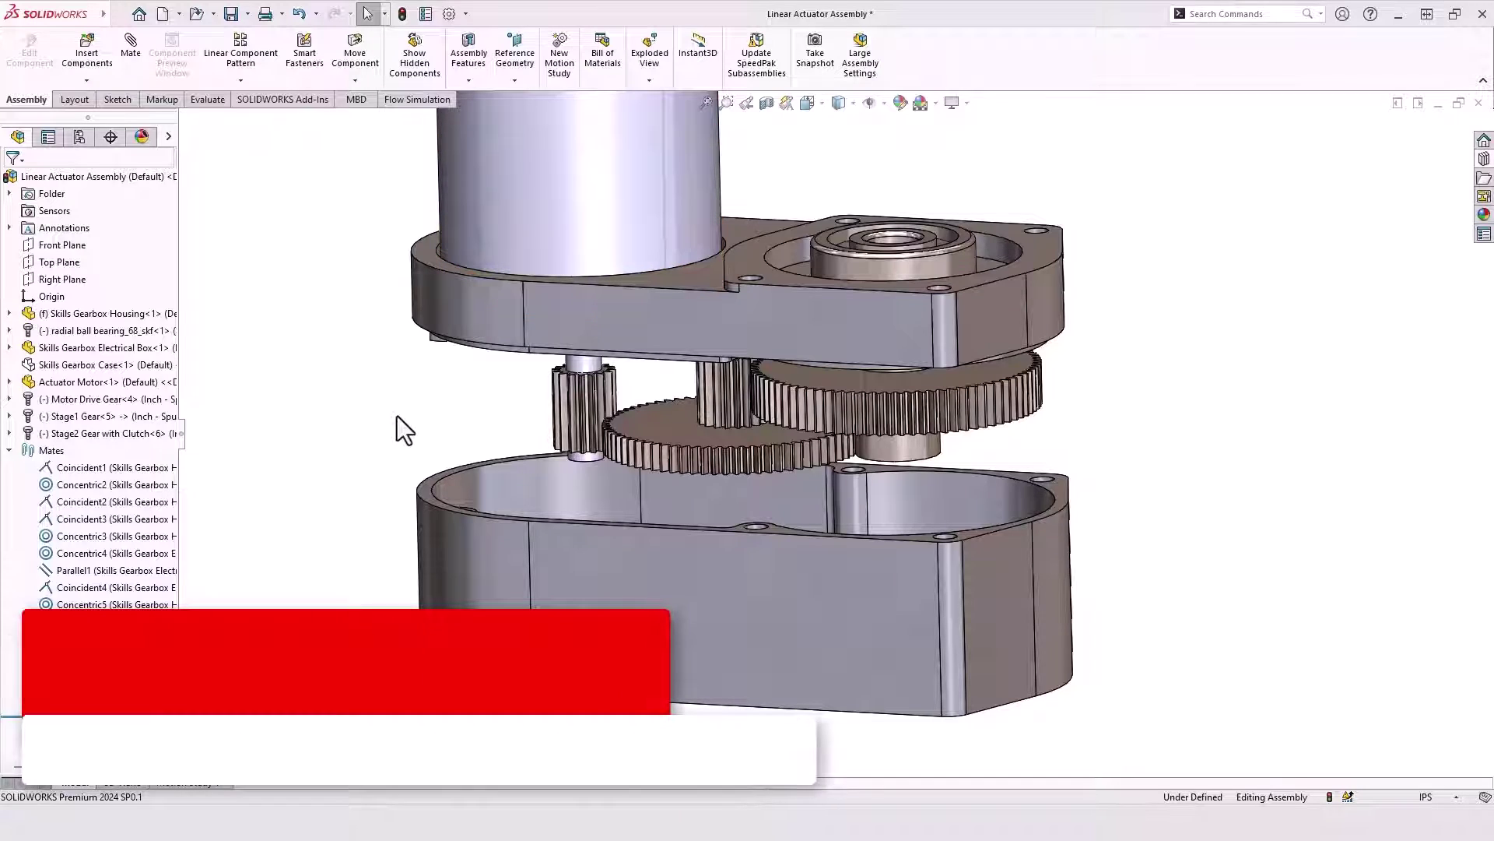
Step: Select Stage1 Gear in the Linear Actuator Assembly and open it as a separate part
mouse_move(399, 404)
middle_down()
mouse_move(390, 506)
mouse_move(401, 347)
mouse_move(401, 400)
middle_up()
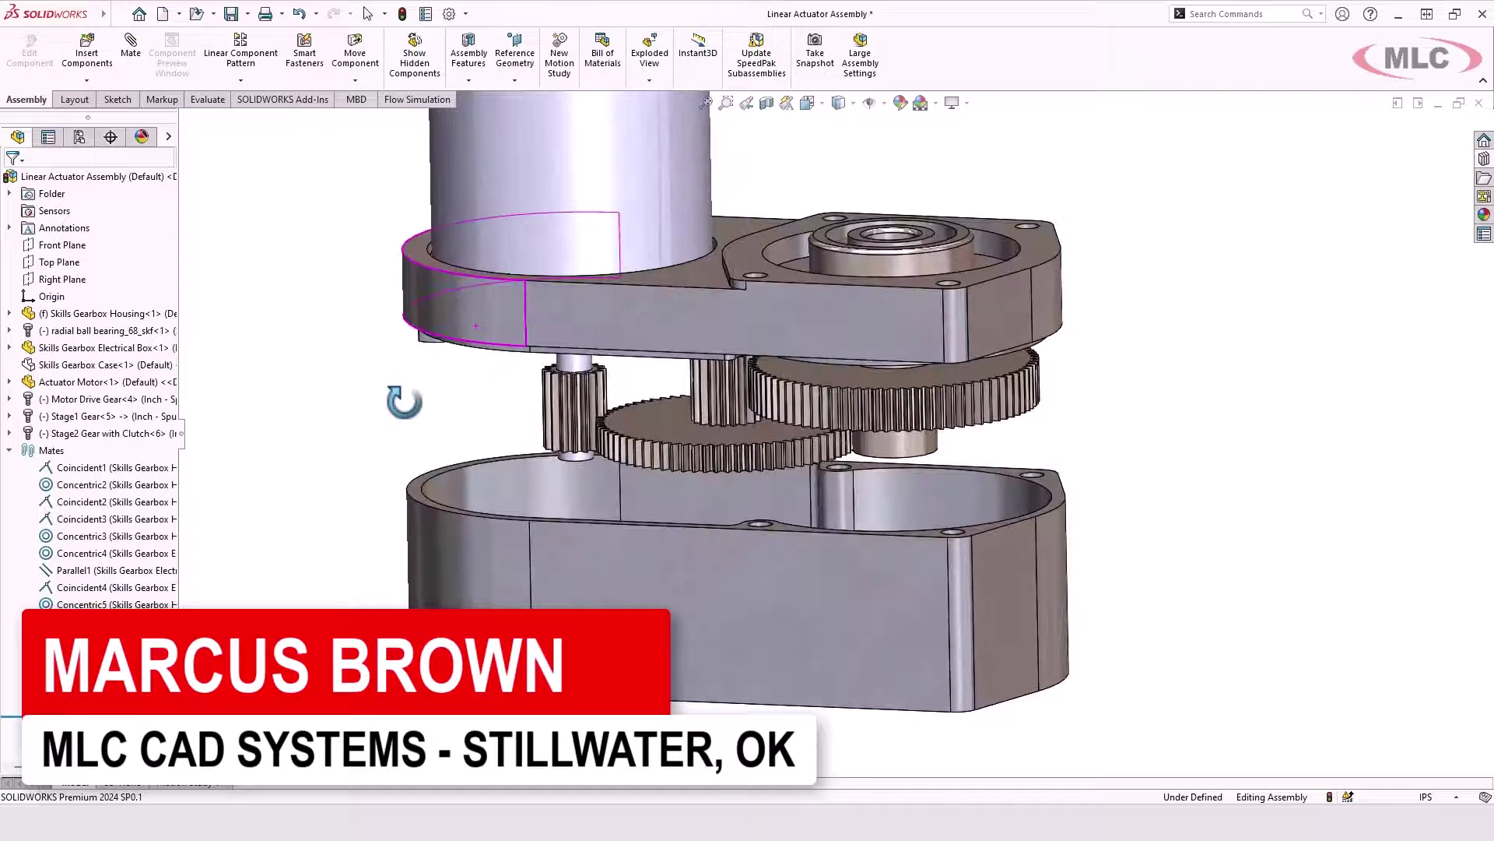
click(1484, 178)
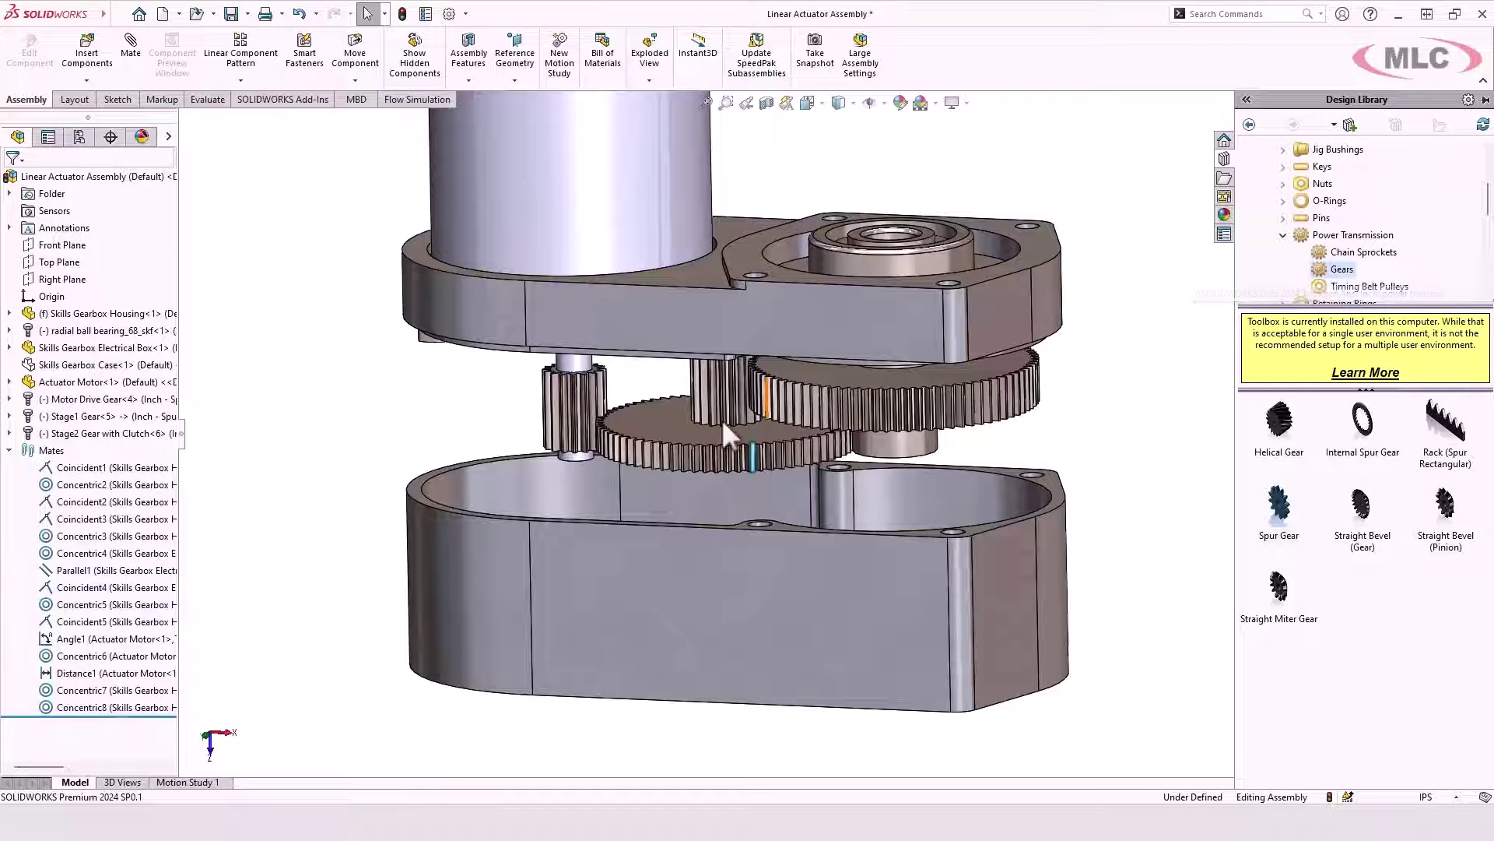
click(671, 419)
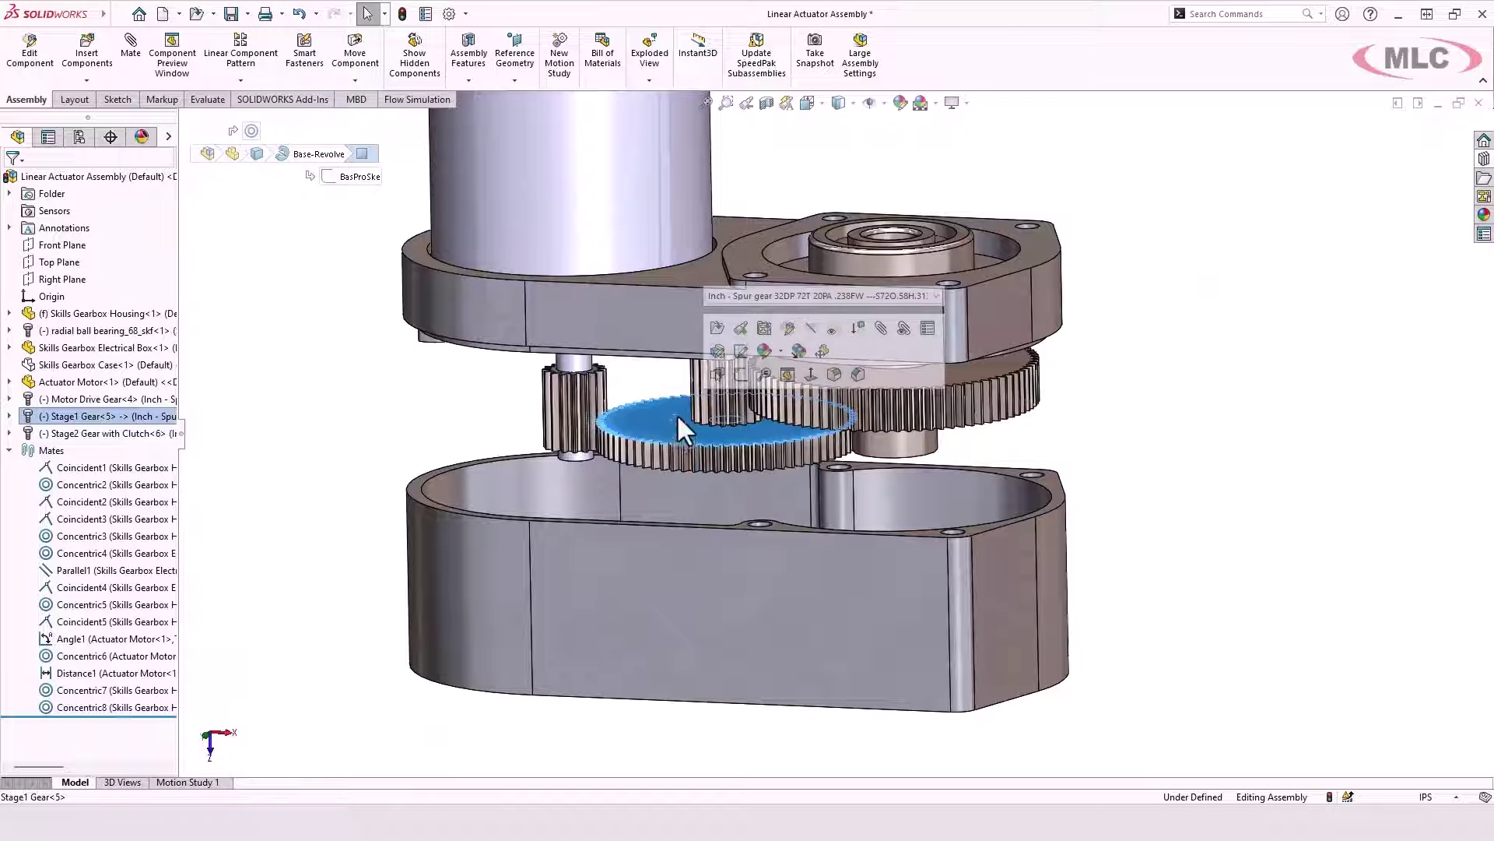
click(117, 418)
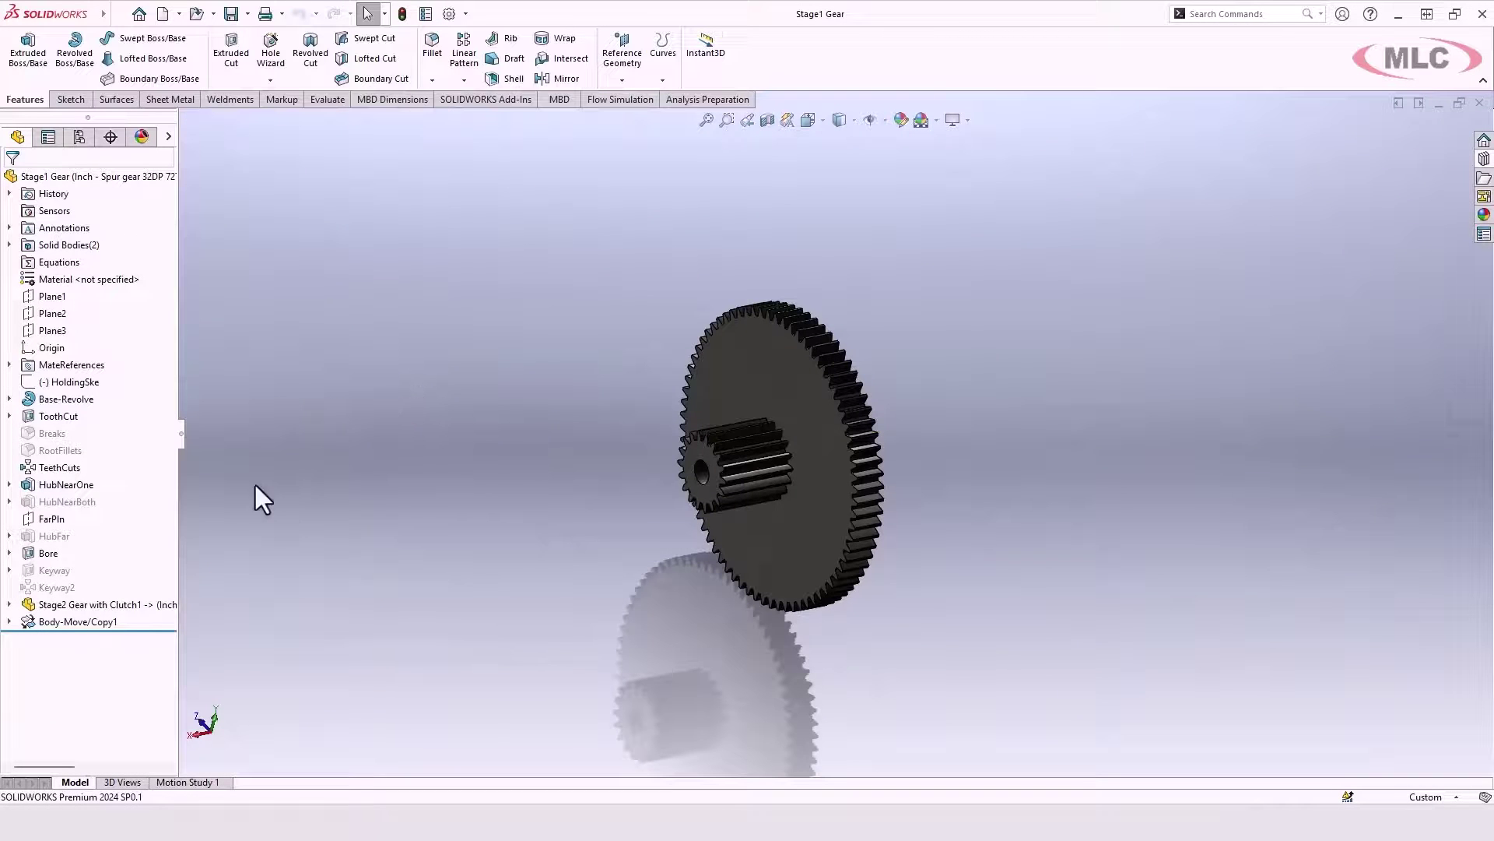
Step: Rotate the Stage1 Gear part to inspect its hub side, then close it
middle_drag(493, 420, 499, 381)
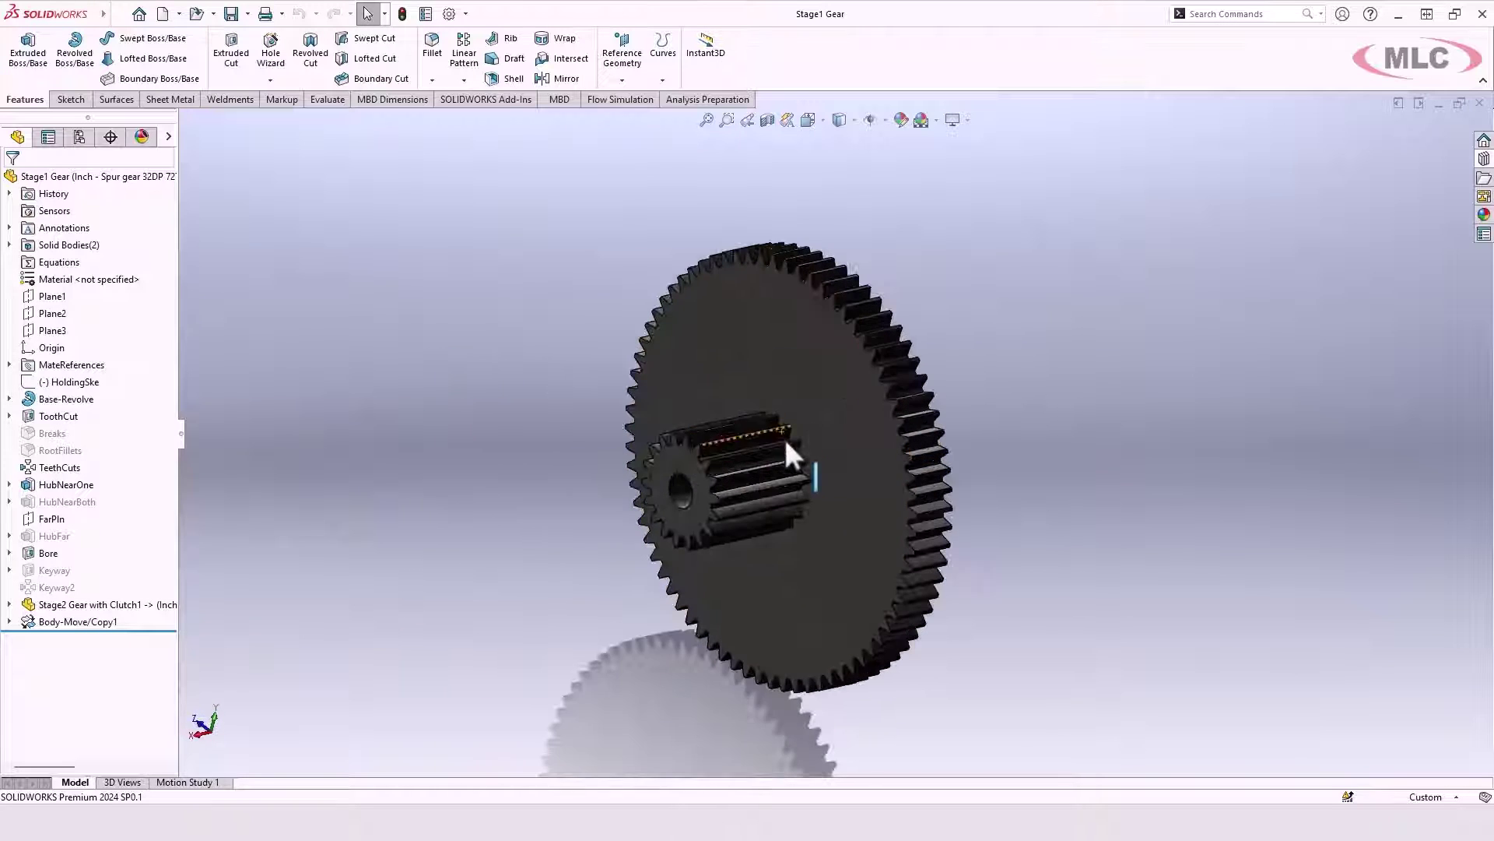
middle_drag(790, 456, 1033, 420)
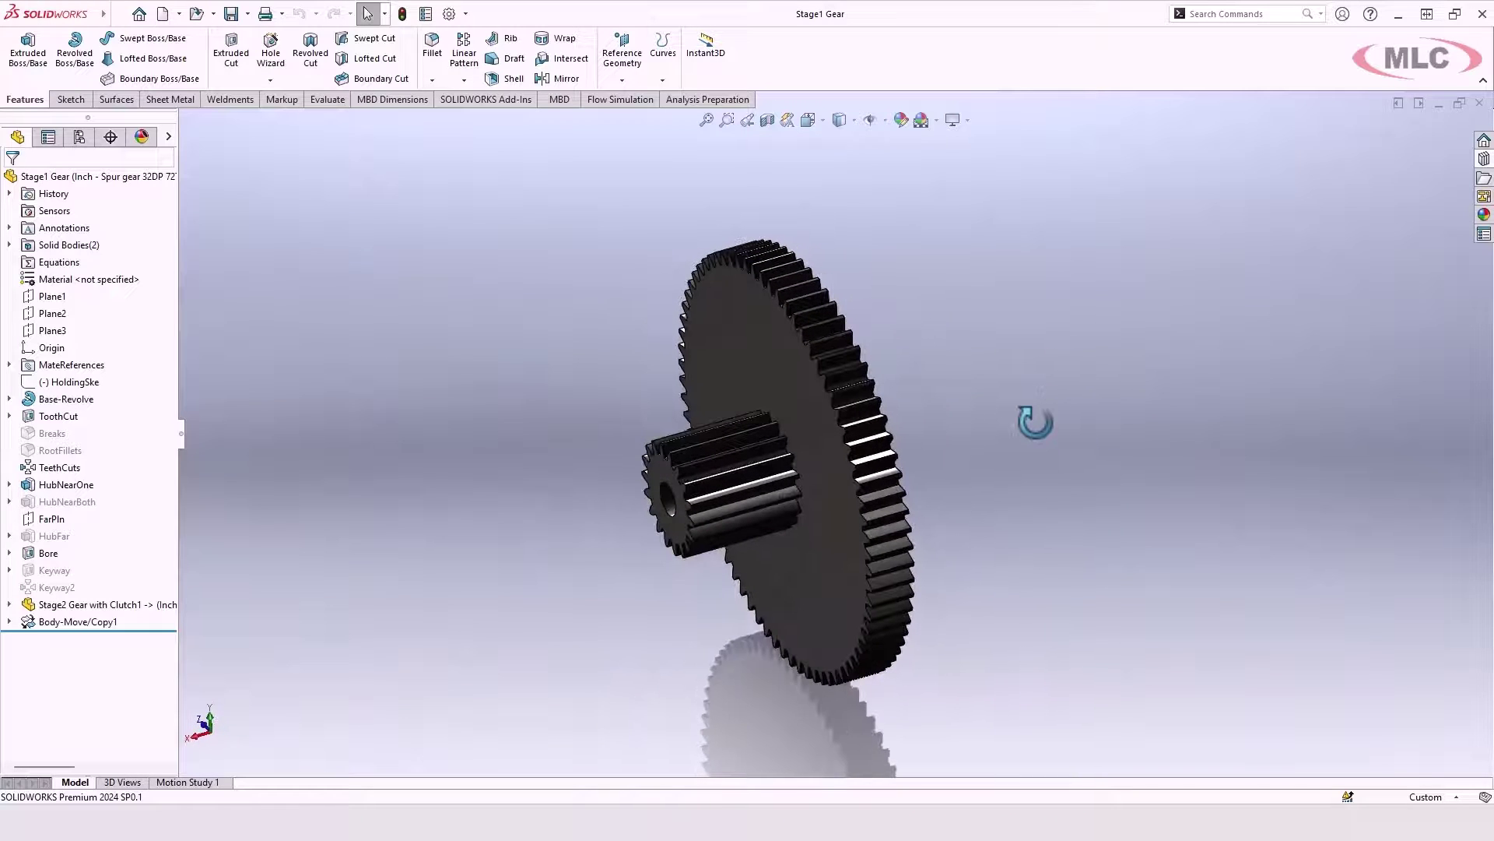
click(1478, 105)
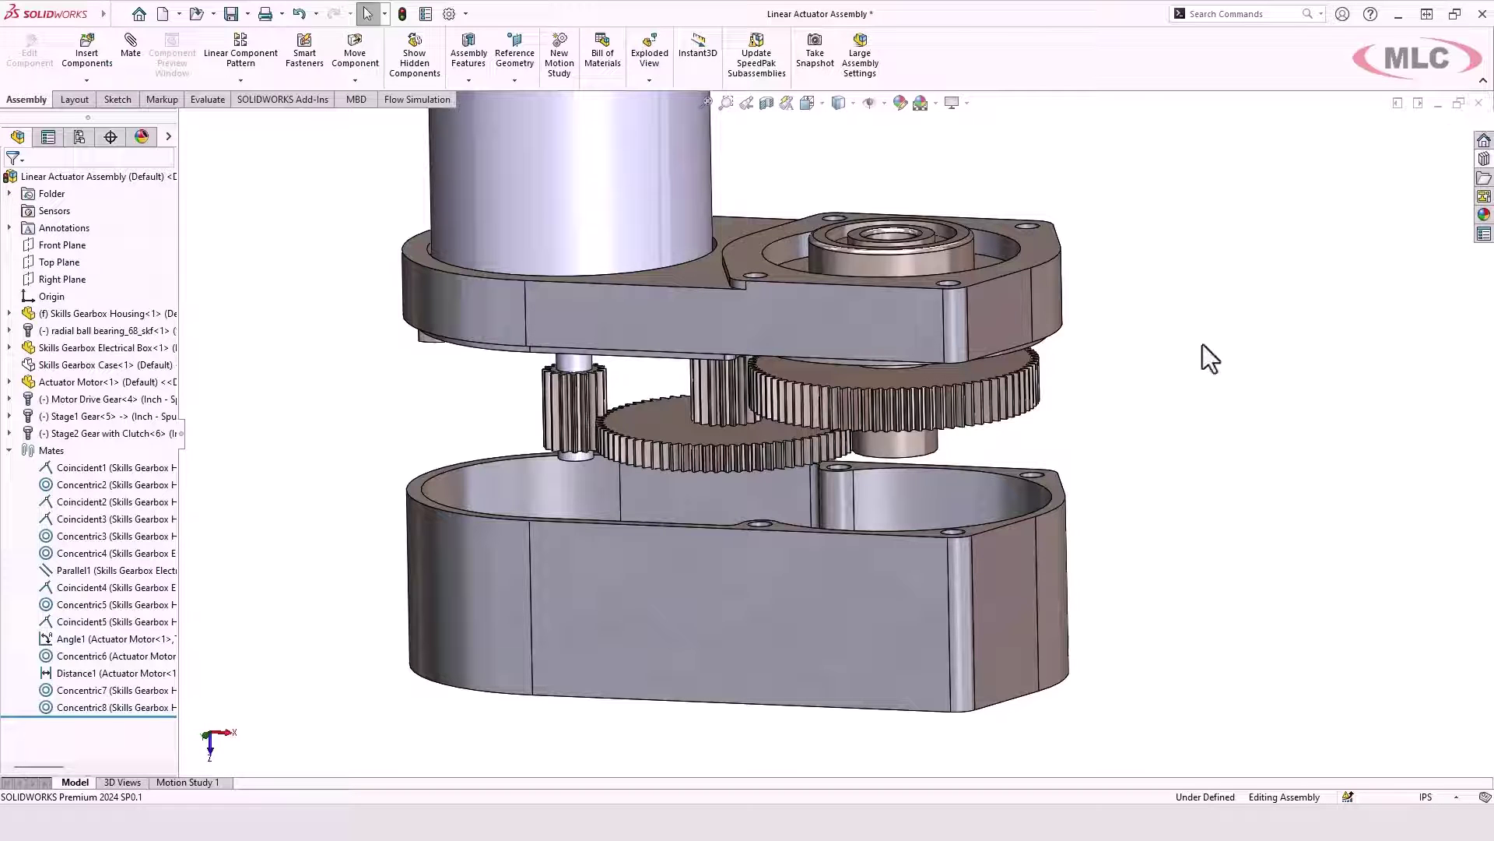
Step: Save the Linear Actuator Assembly, confirming the rebuild prompt, and close it
key(ctrl+s)
click(707, 357)
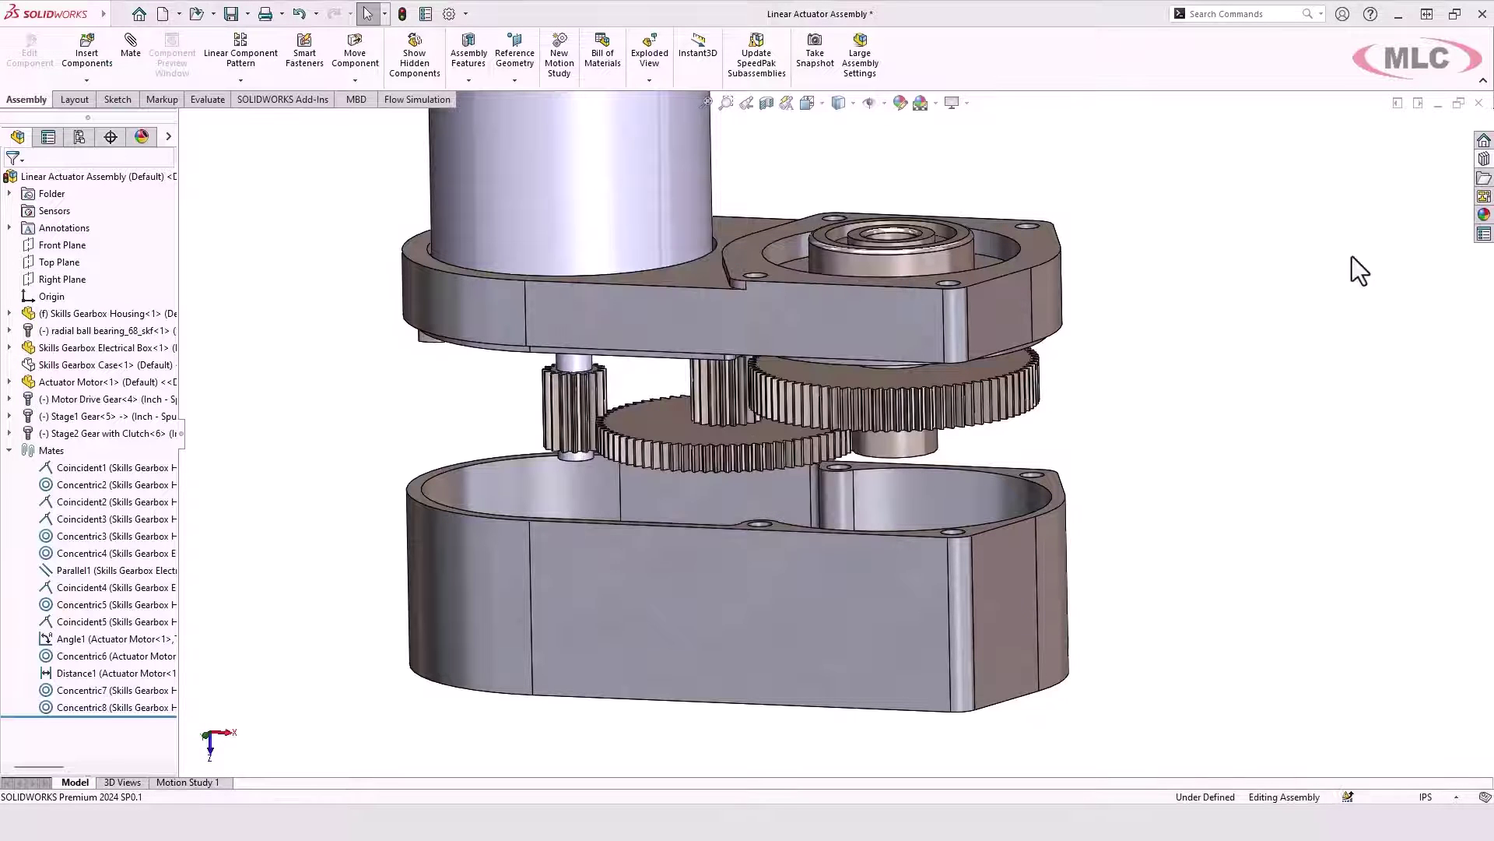
key(ctrl+w)
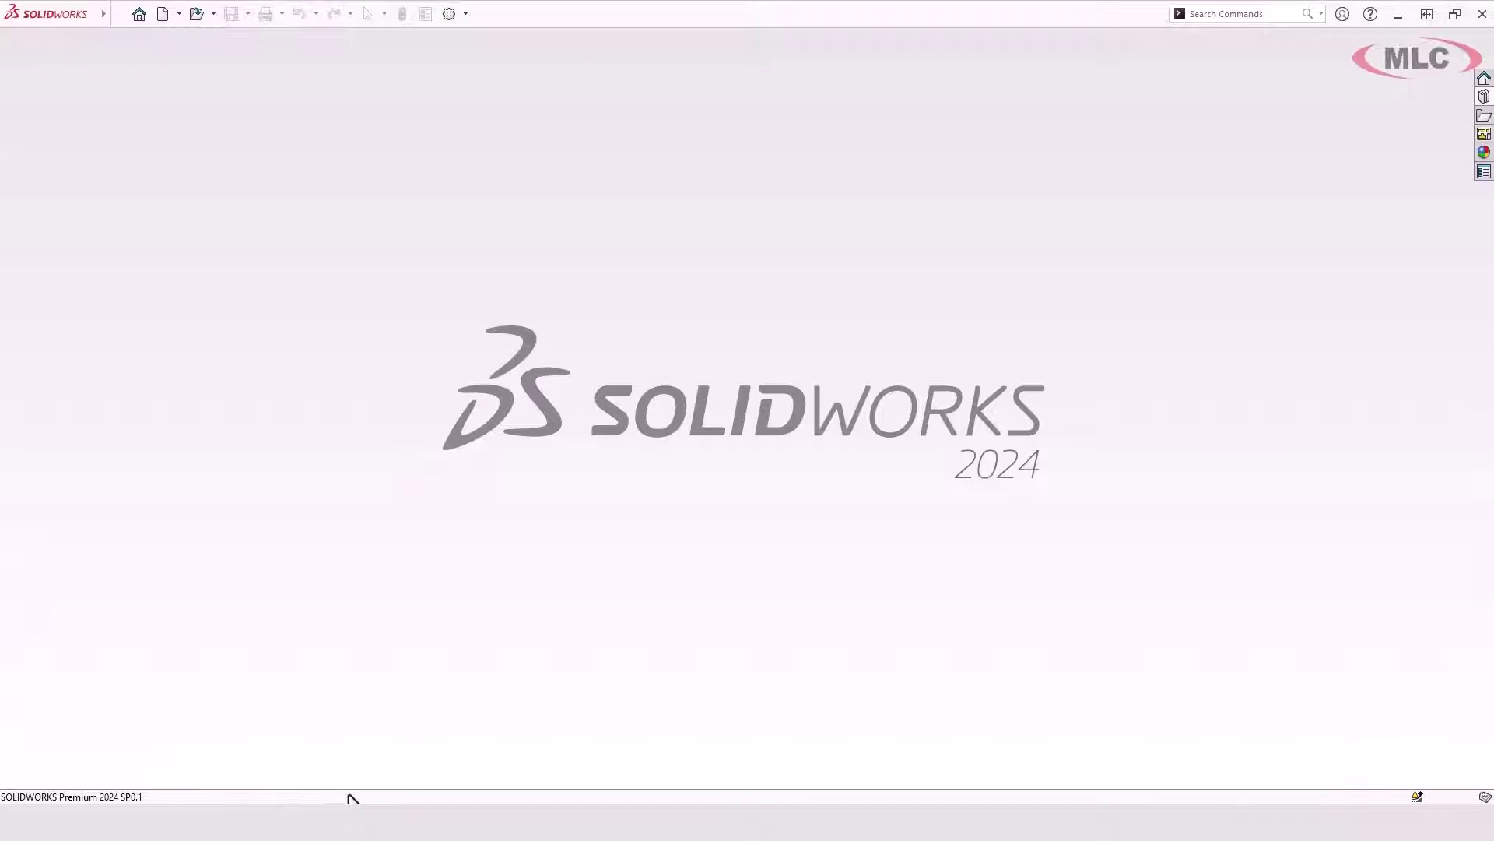
Step: Switch to File Explorer and display the full path of the Toolbox data utilities folder
key(alt+Tab)
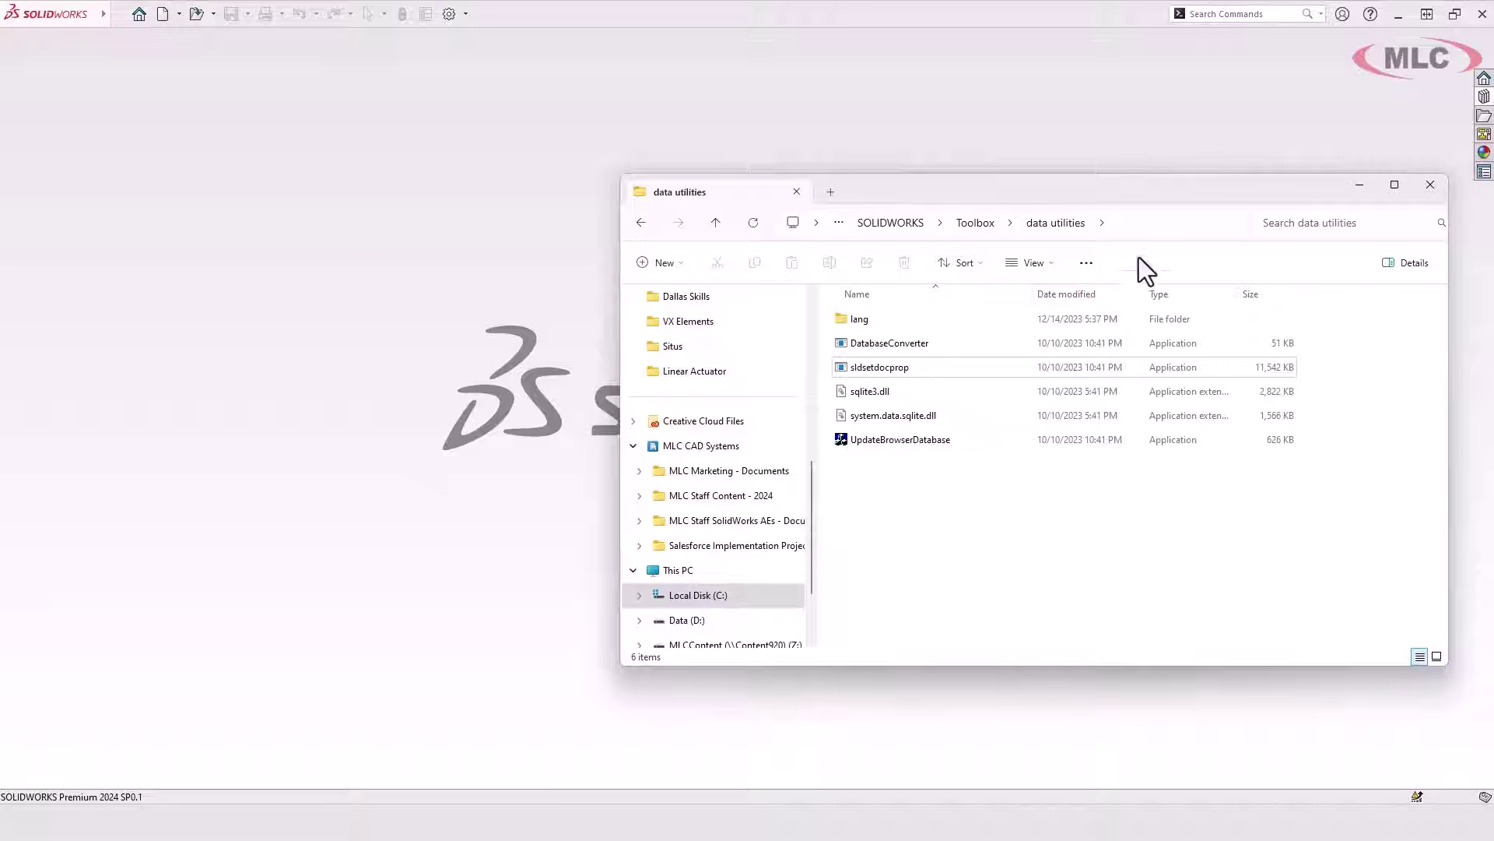
click(1150, 226)
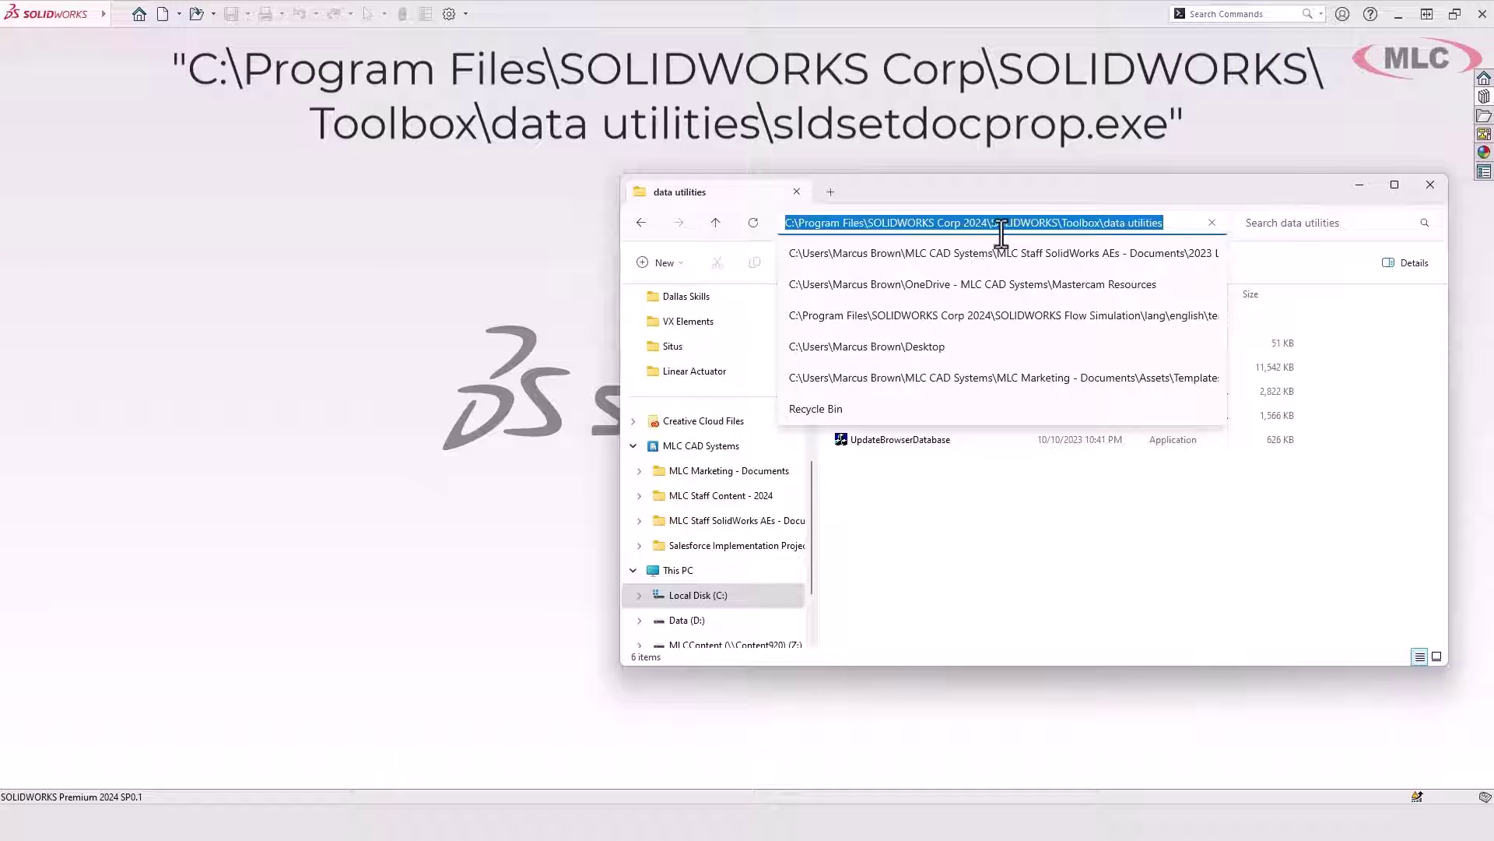
click(1060, 535)
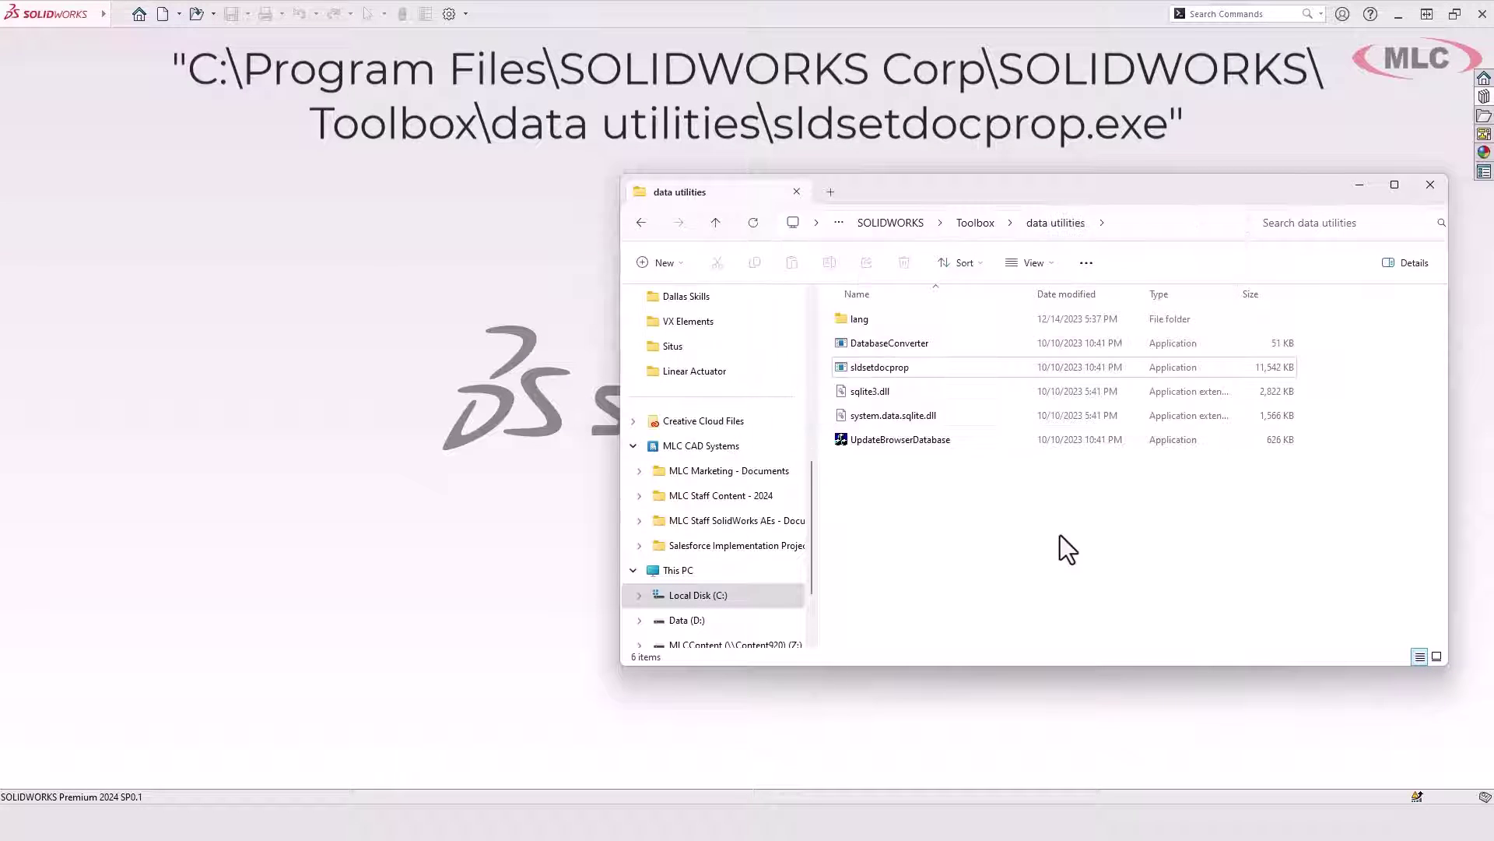
Step: Launch sldsetdocprop.exe and select the Stage2 Gear with Clutch, Stage1 Gear and Motor Drive Gear files
double_click(877, 373)
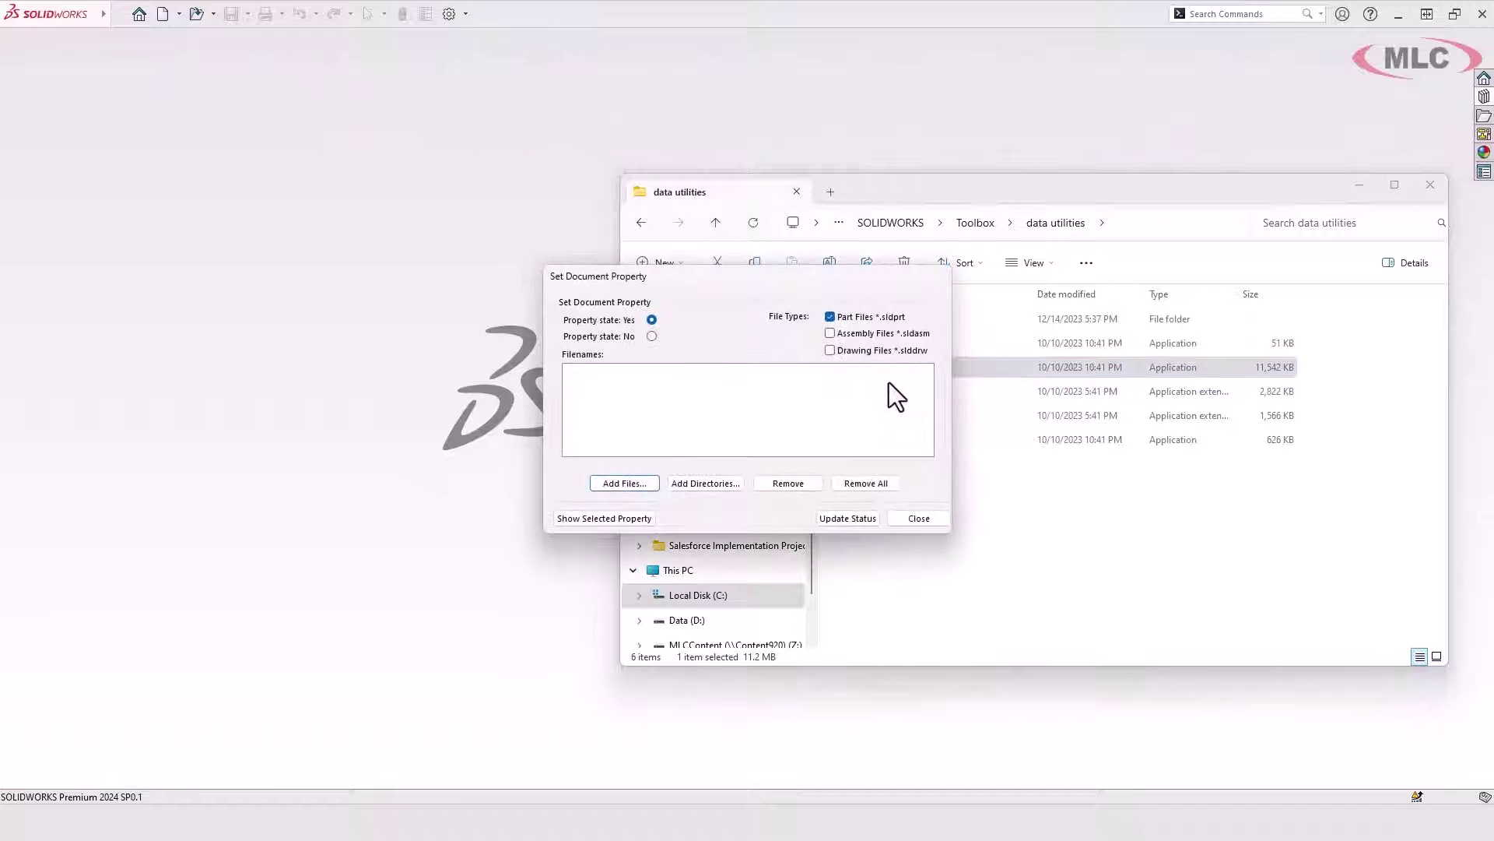
drag(762, 283, 447, 286)
click(678, 372)
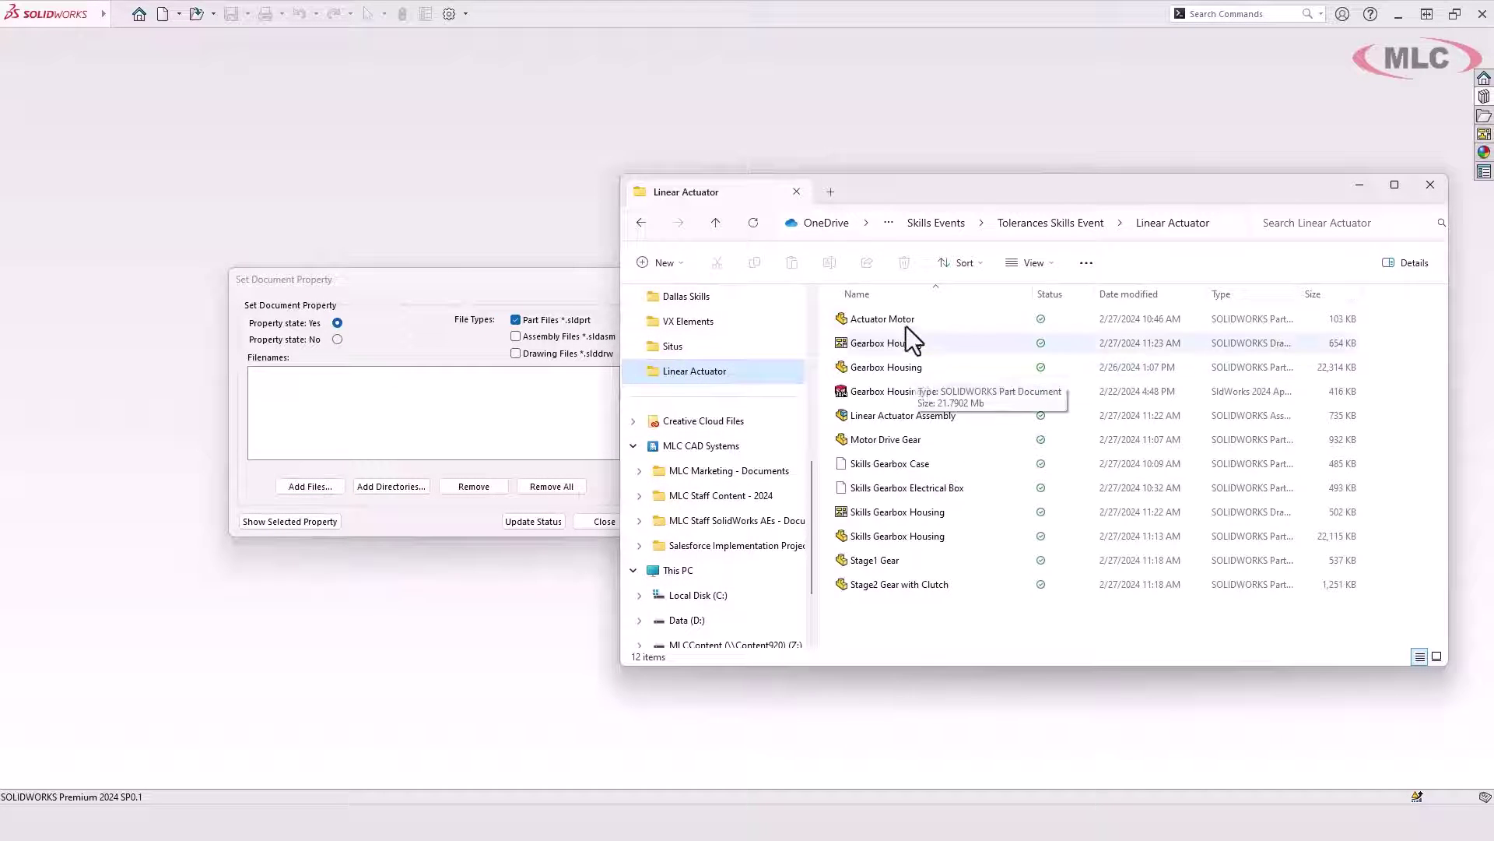
click(879, 582)
ctrl+click(877, 562)
ctrl+click(880, 441)
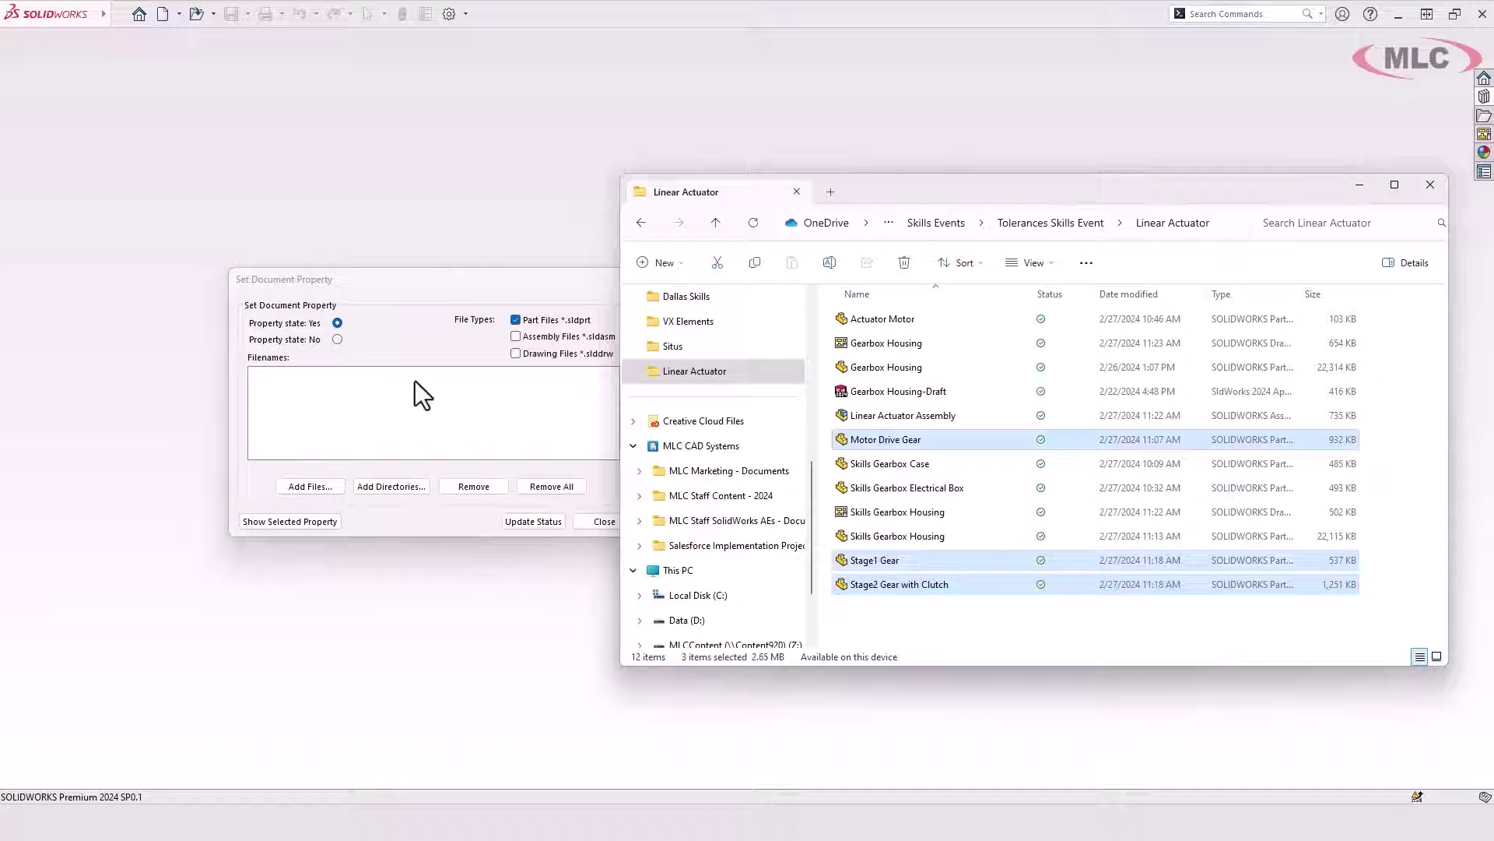
click(412, 354)
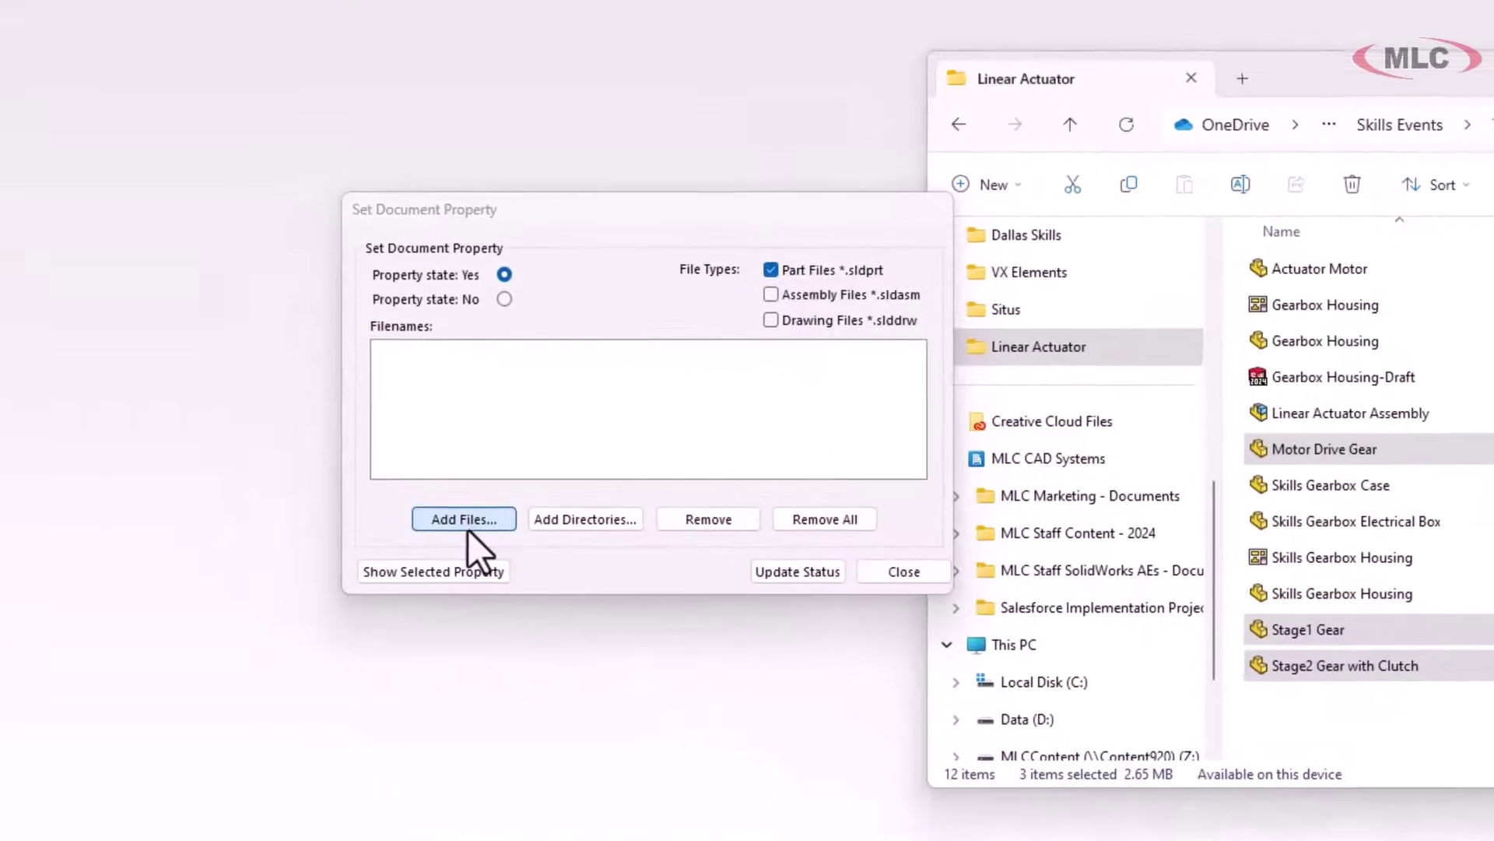
Step: Add Stage2 Gear with Clutch, Stage1 Gear and Motor Drive Gear from the Linear Actuator folder via Add Files
click(466, 520)
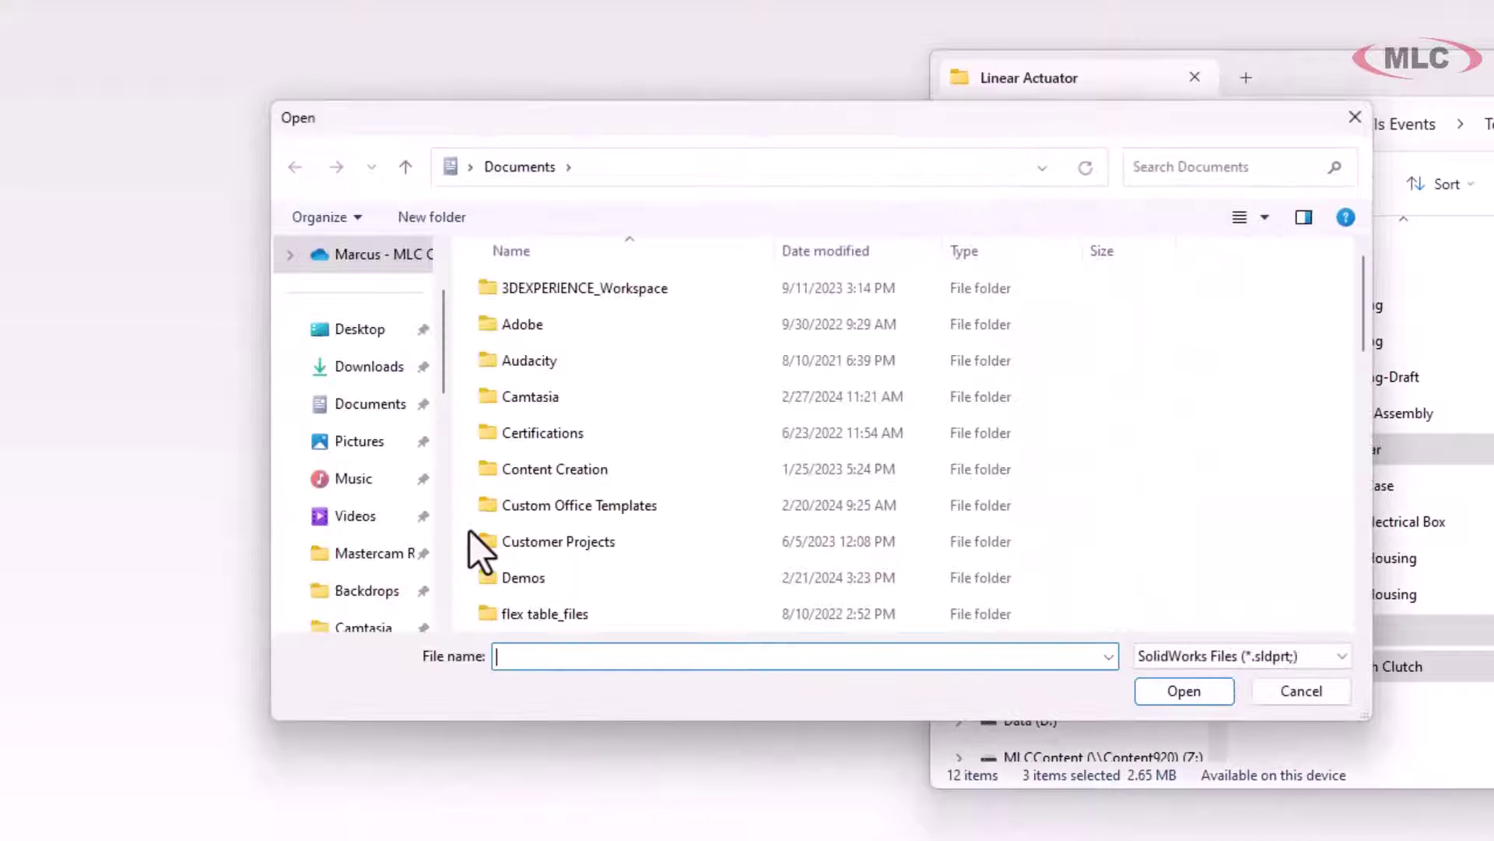
drag(441, 316, 432, 406)
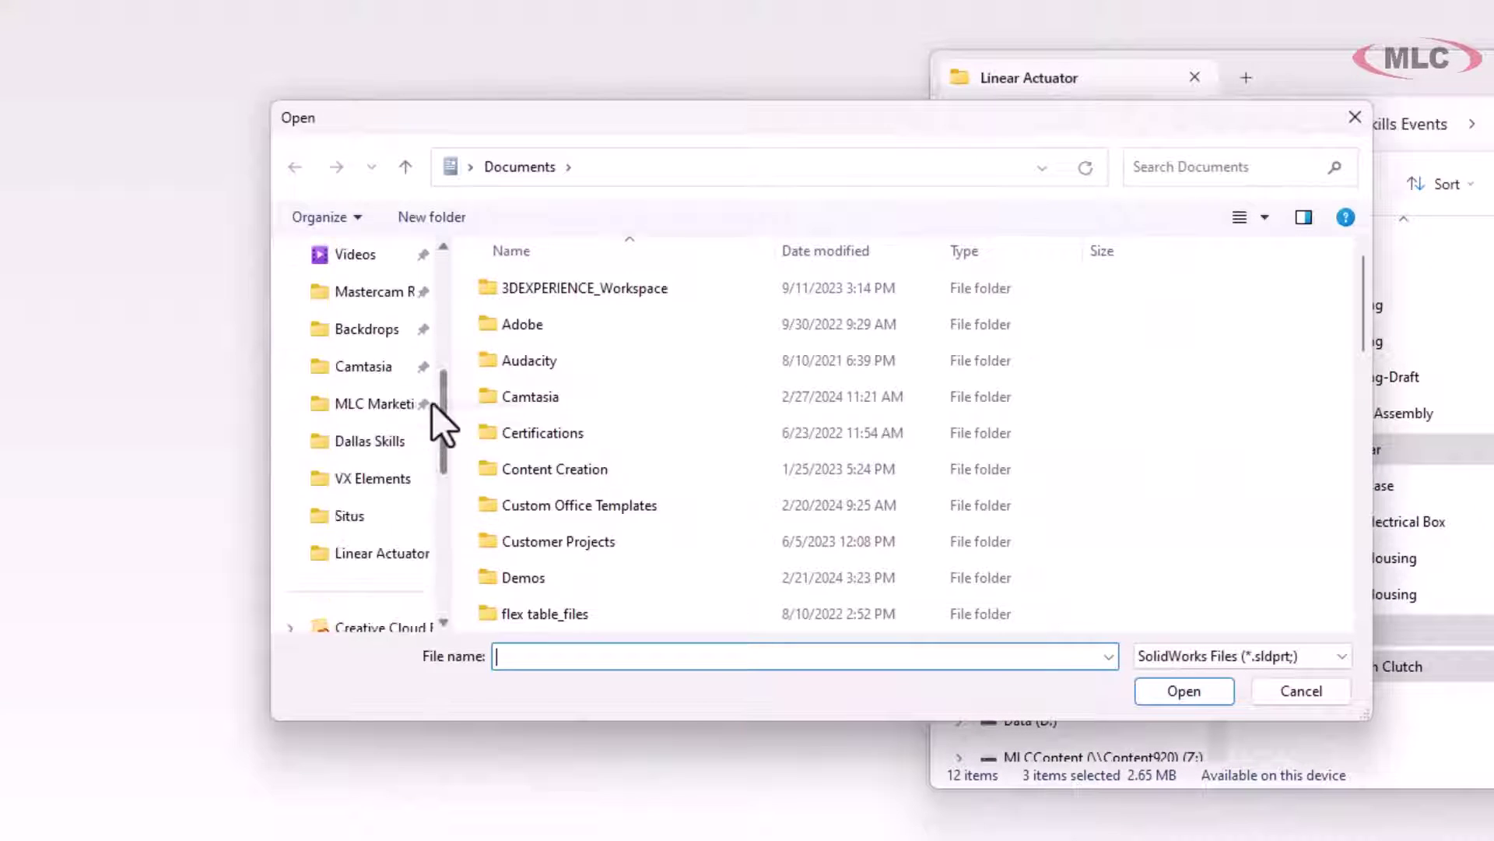
click(352, 490)
click(593, 541)
ctrl+click(546, 505)
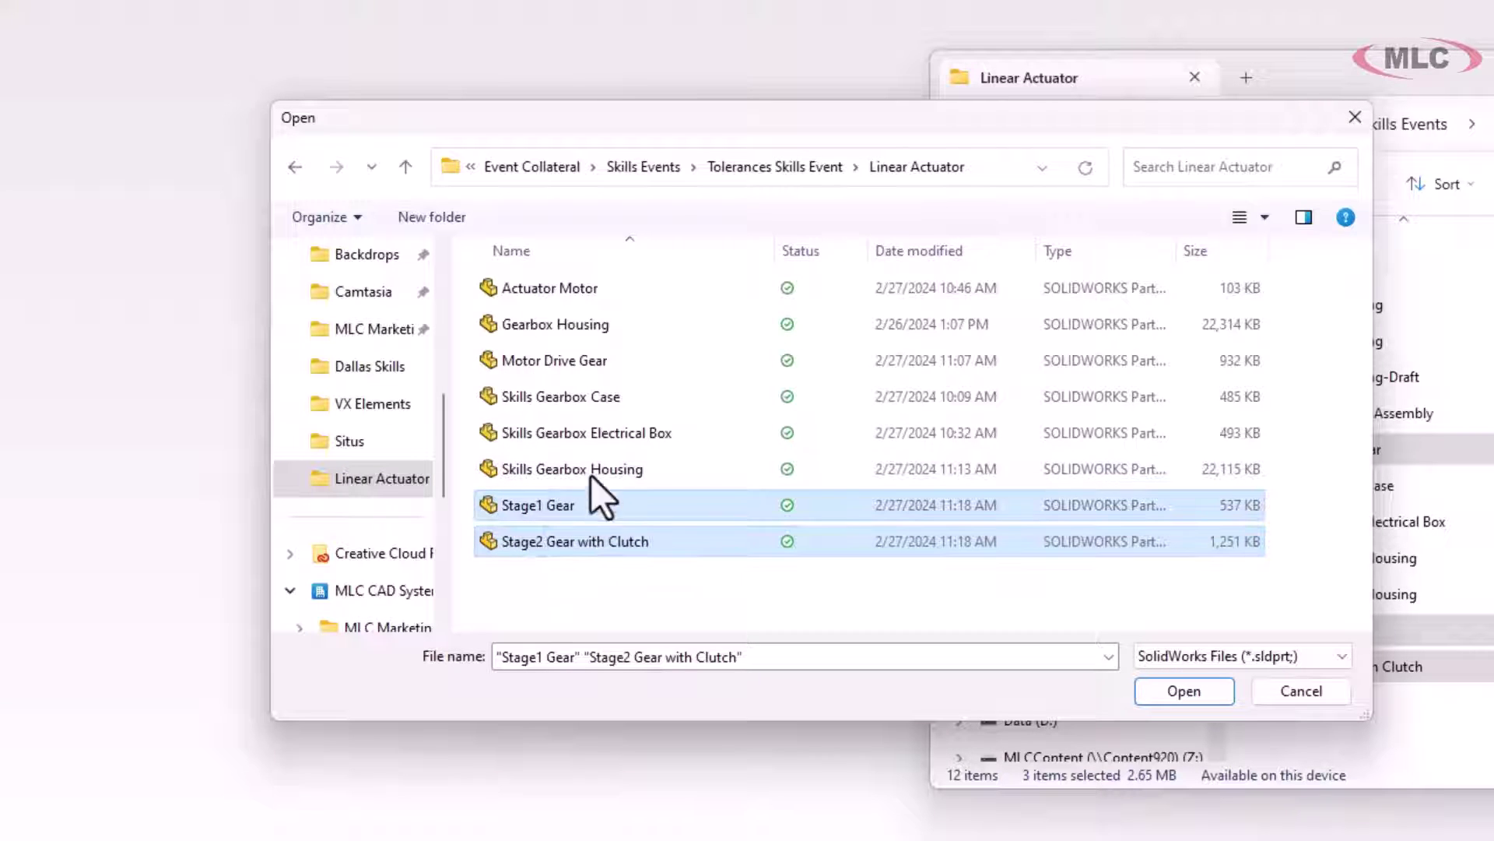
ctrl+click(587, 358)
click(1183, 691)
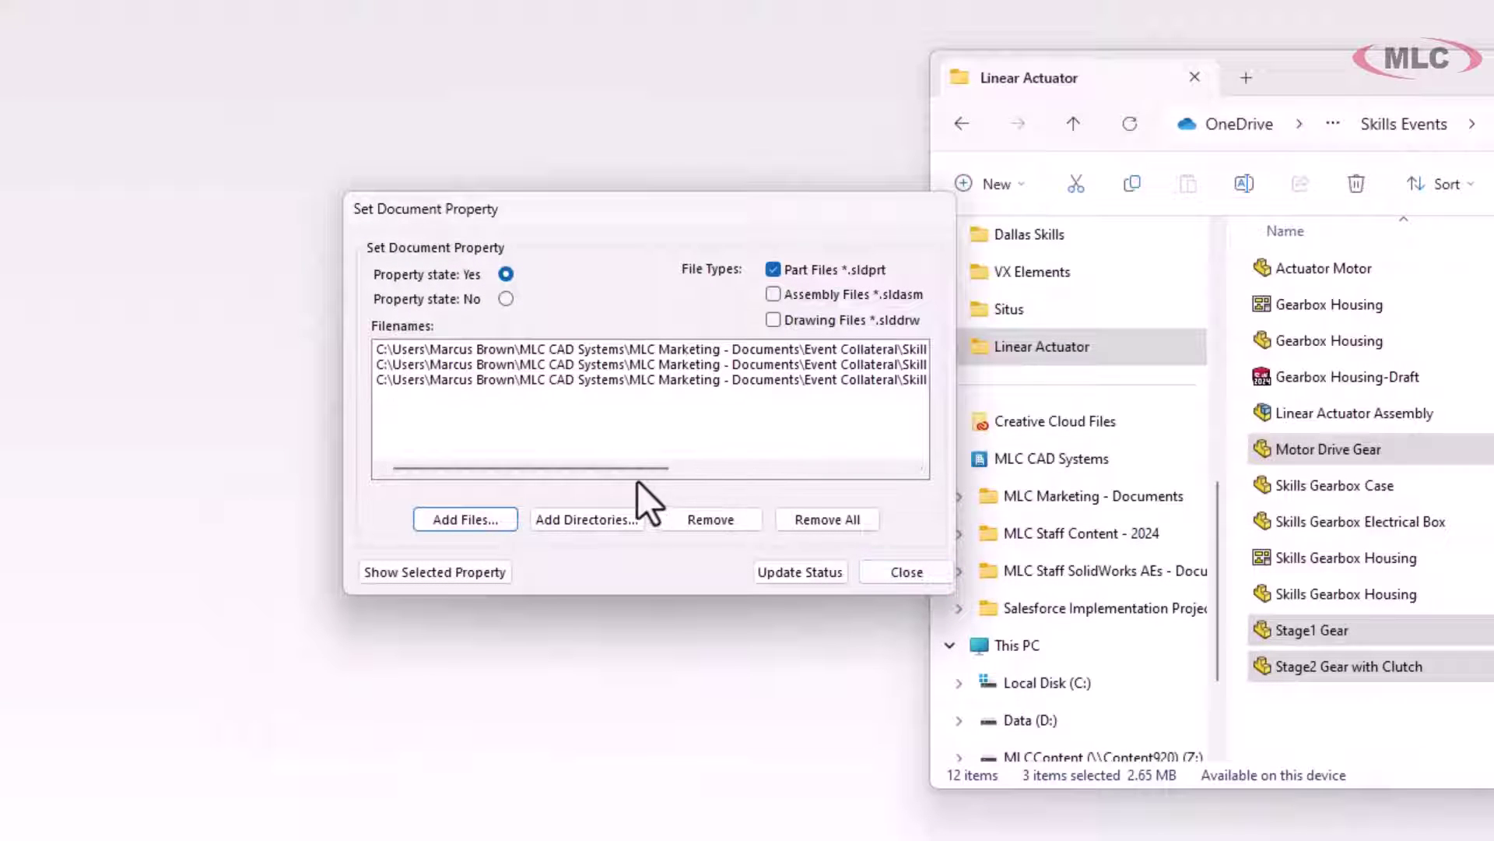
drag(637, 469, 587, 470)
click(485, 572)
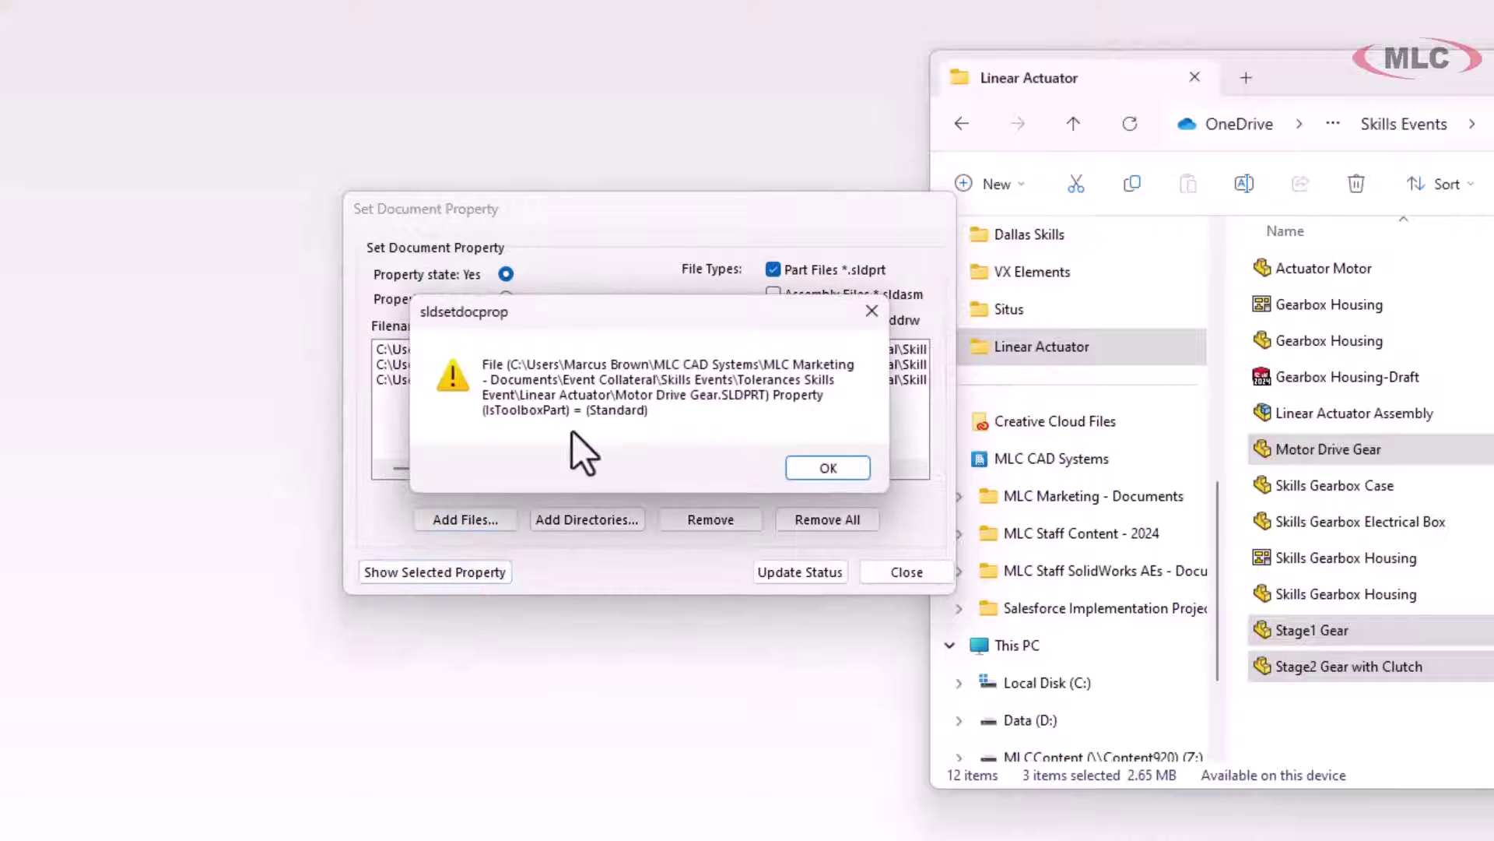
click(828, 465)
click(505, 351)
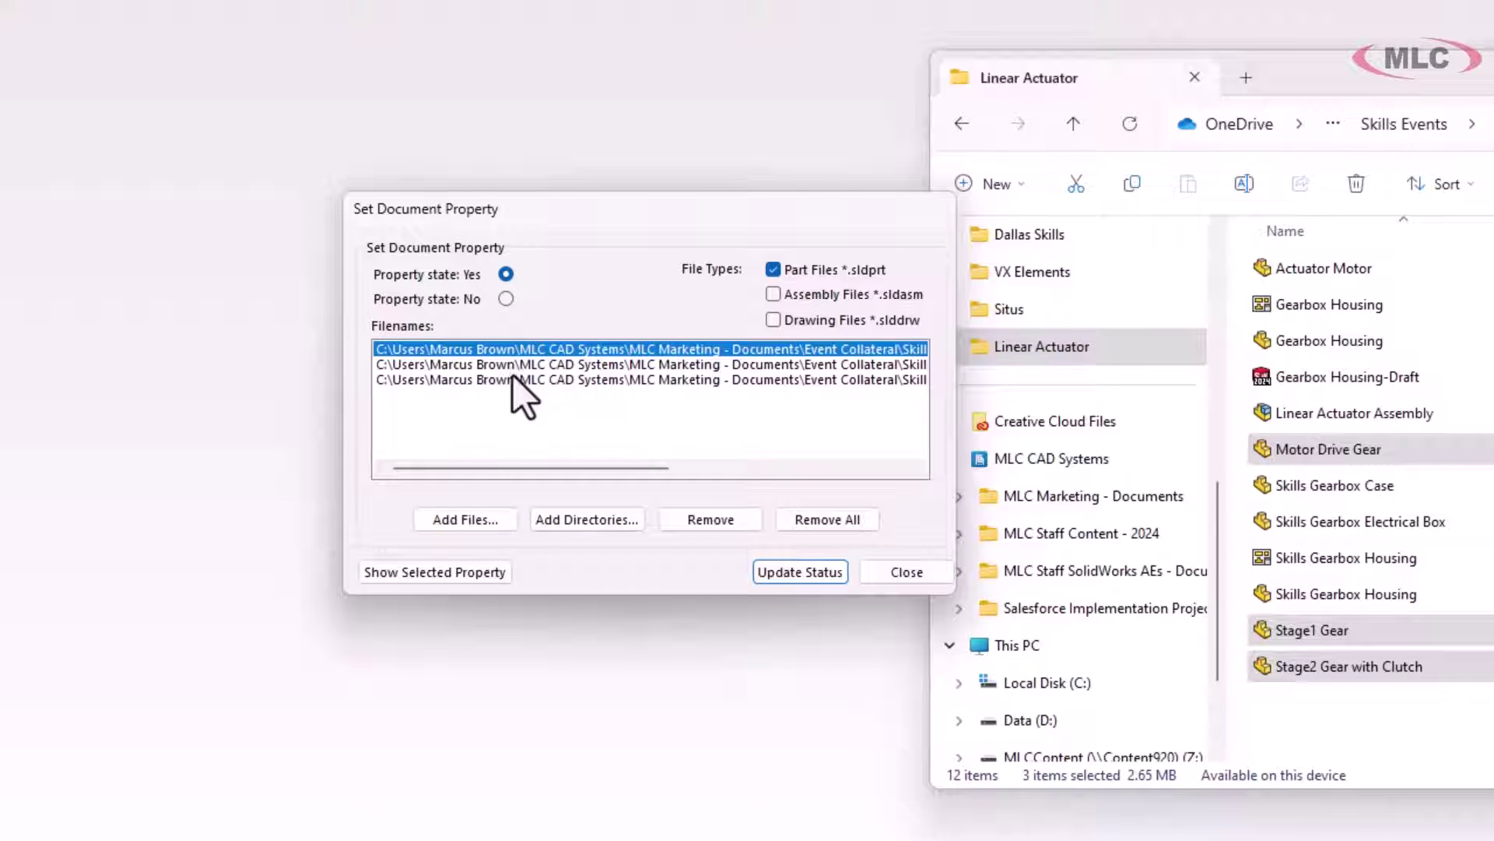
click(469, 577)
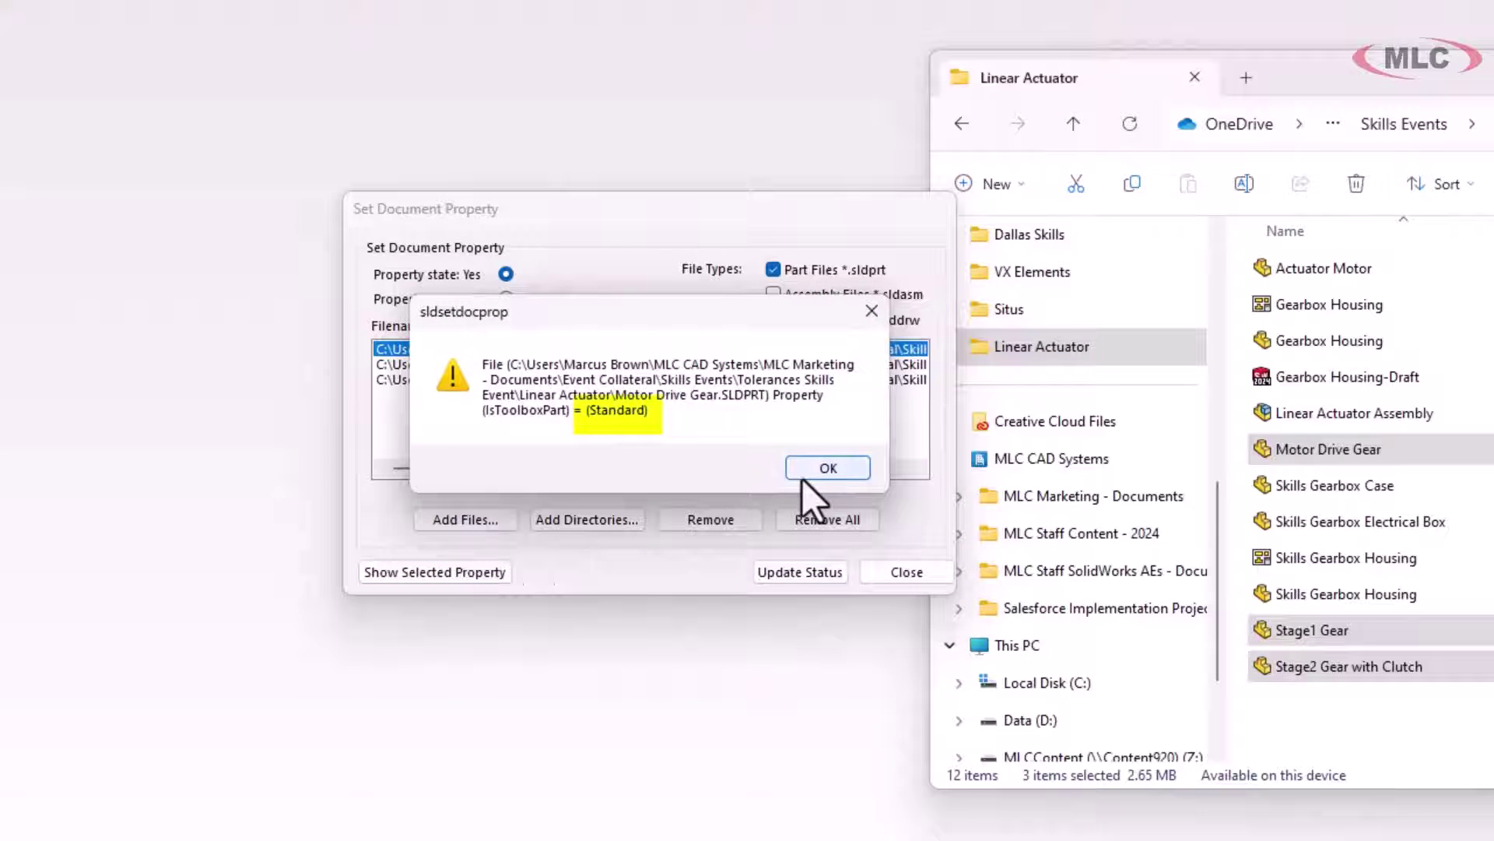
click(810, 471)
click(467, 379)
click(450, 574)
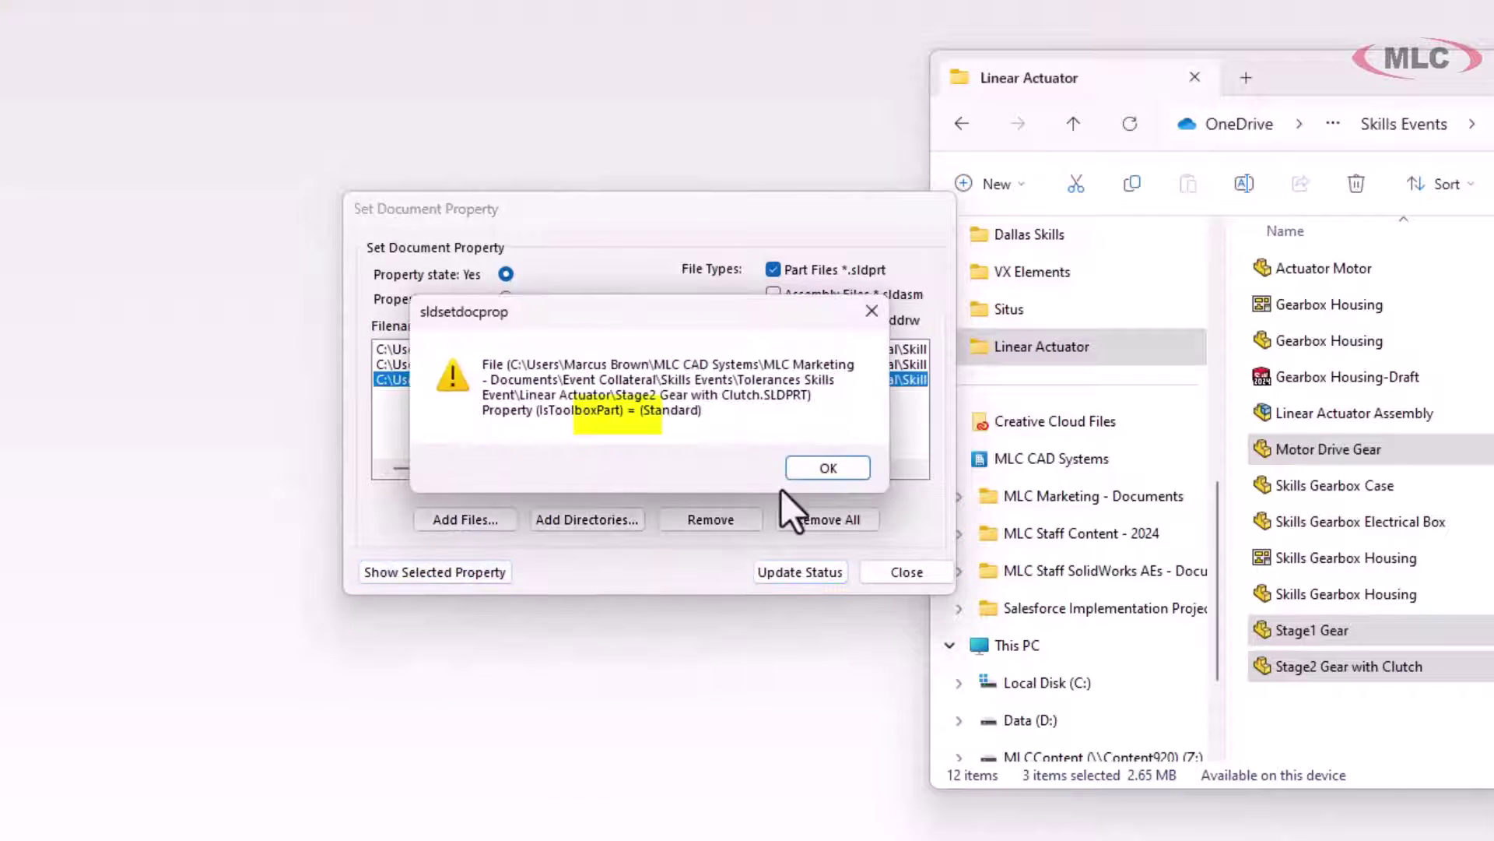
click(809, 469)
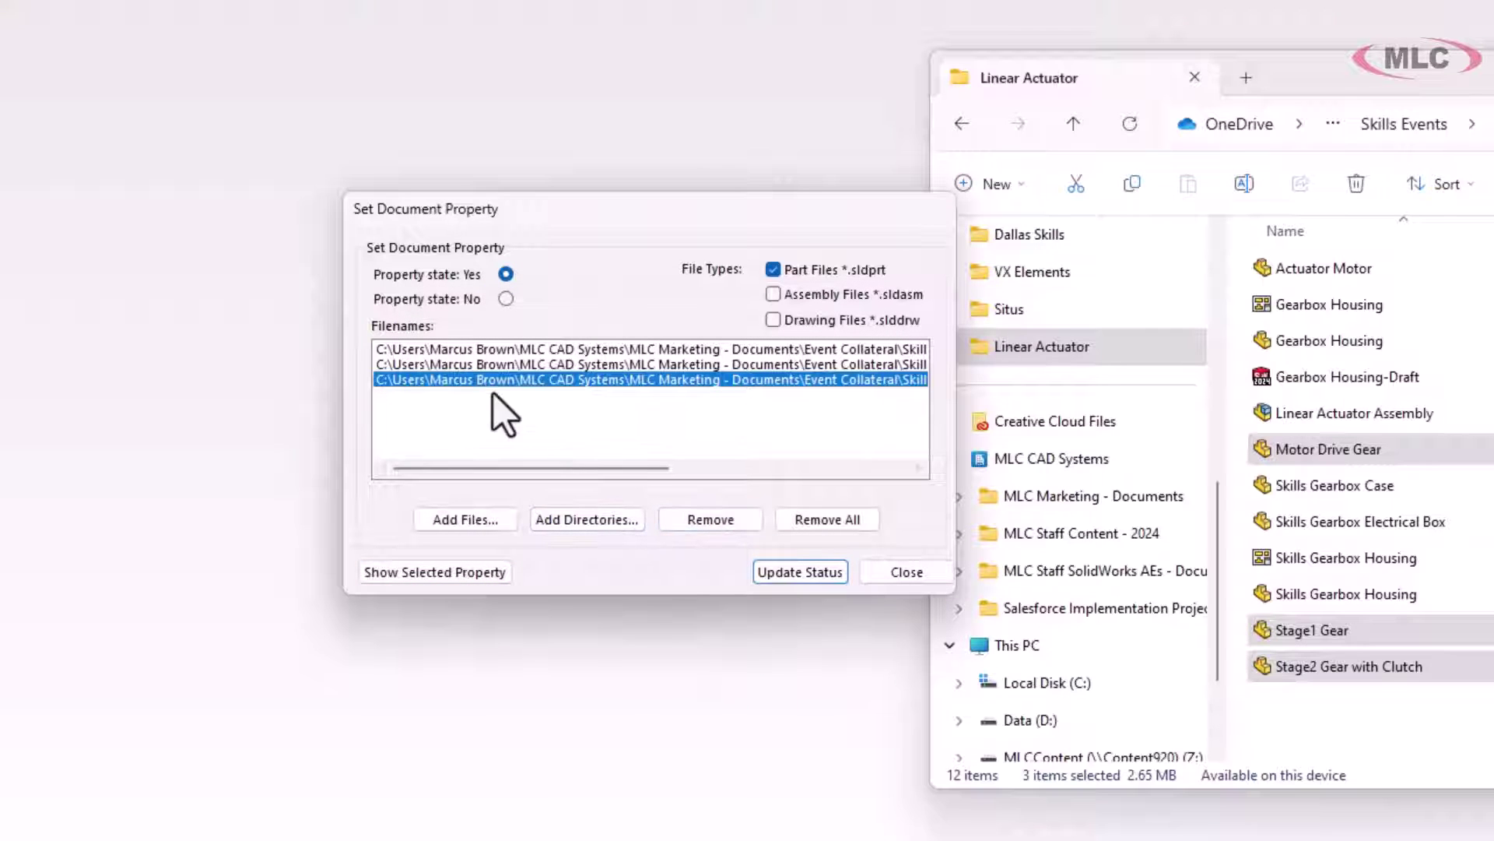
Step: Select all three gear files and update their Toolbox property state to No
click(479, 361)
key(Up)
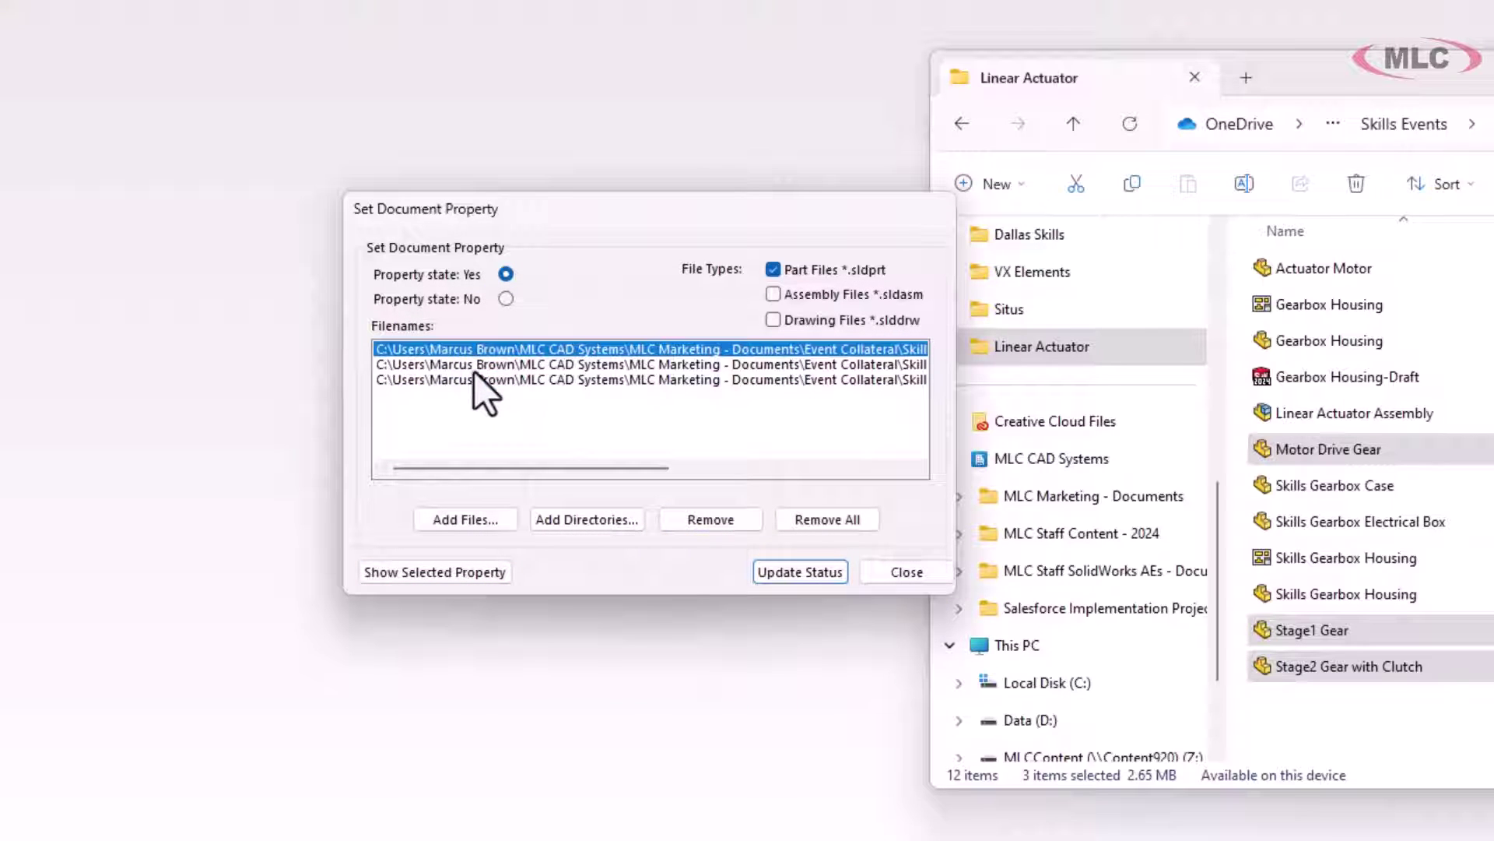
shift+click(474, 379)
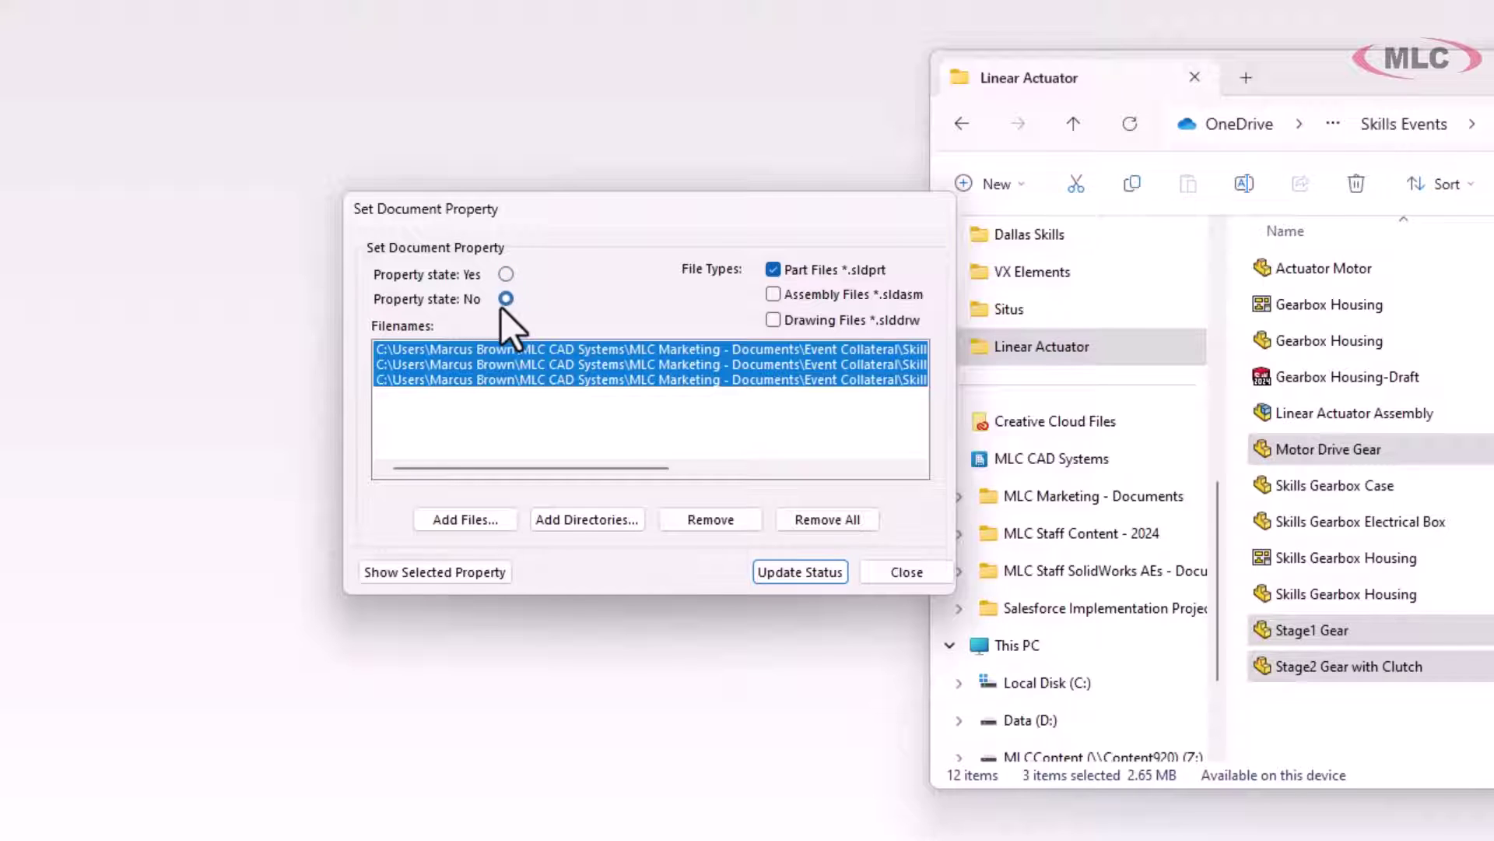
click(801, 573)
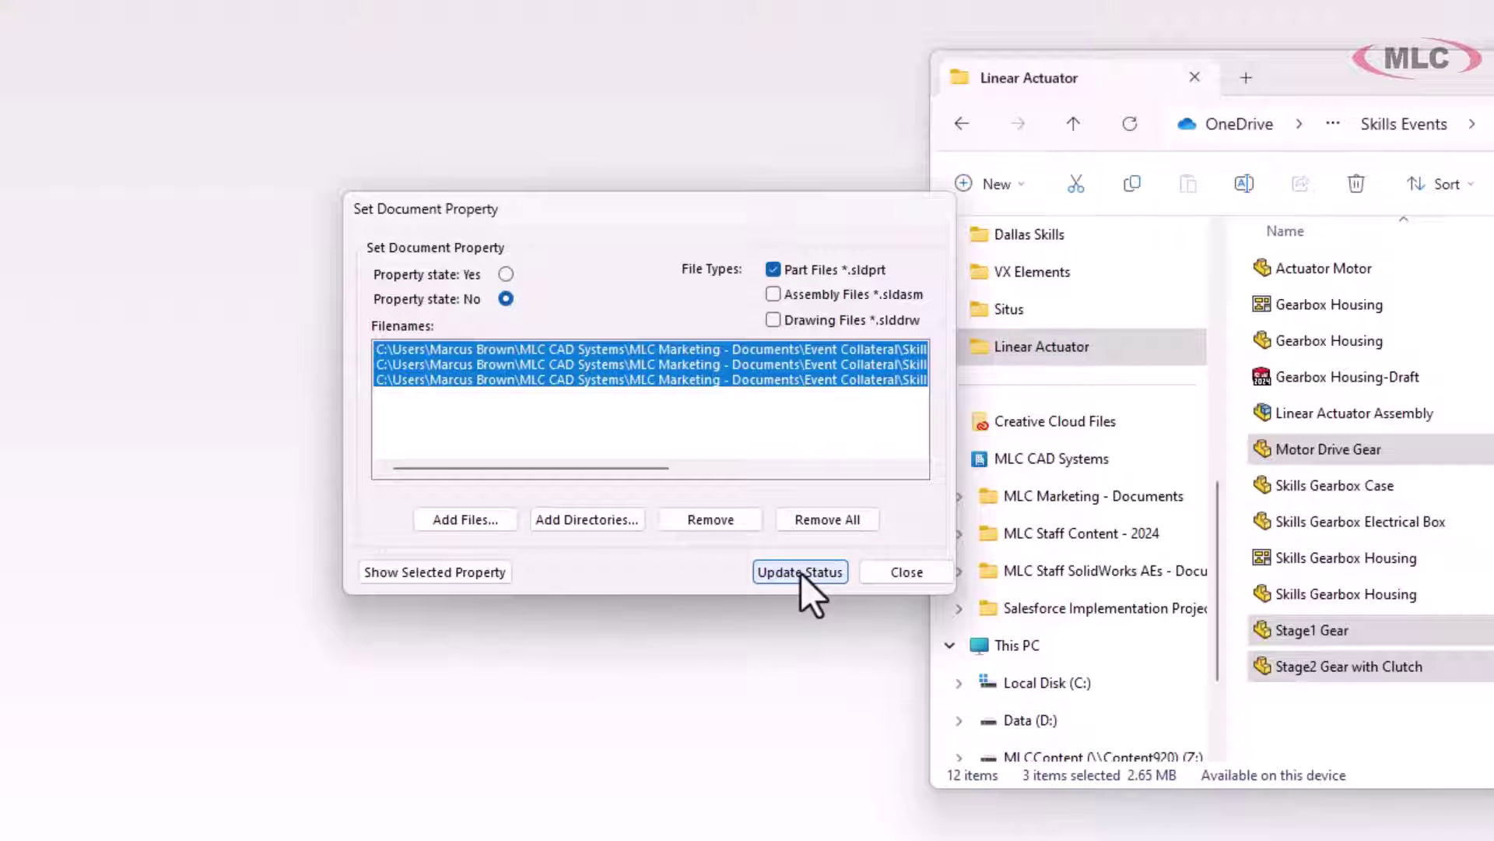
Step: Confirm Motor Drive Gear and Stage2 Gear with Clutch now read IsToolboxPart = (No)
click(623, 414)
click(600, 349)
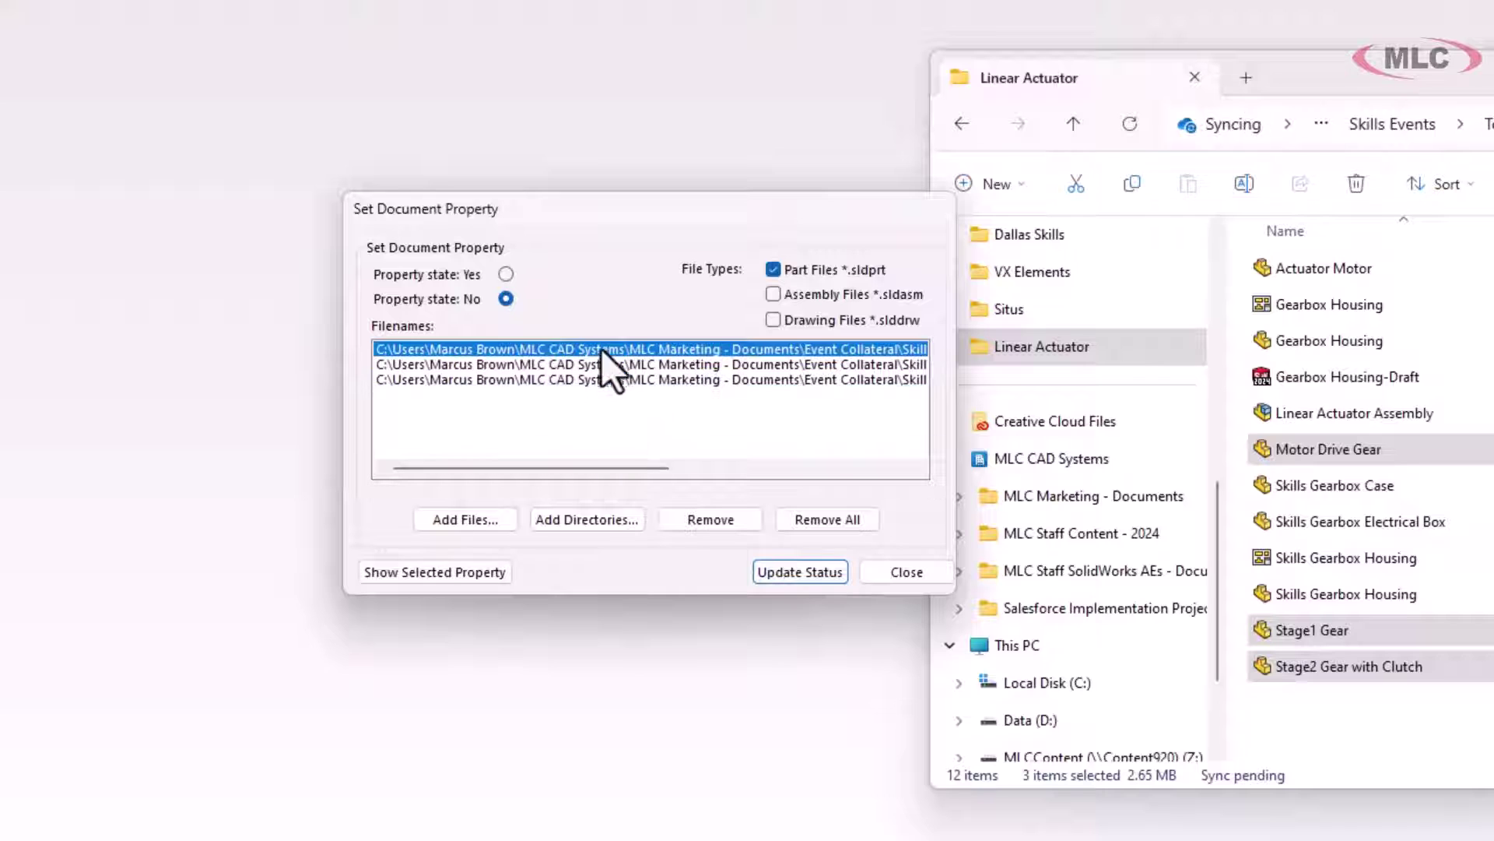
click(420, 571)
click(798, 476)
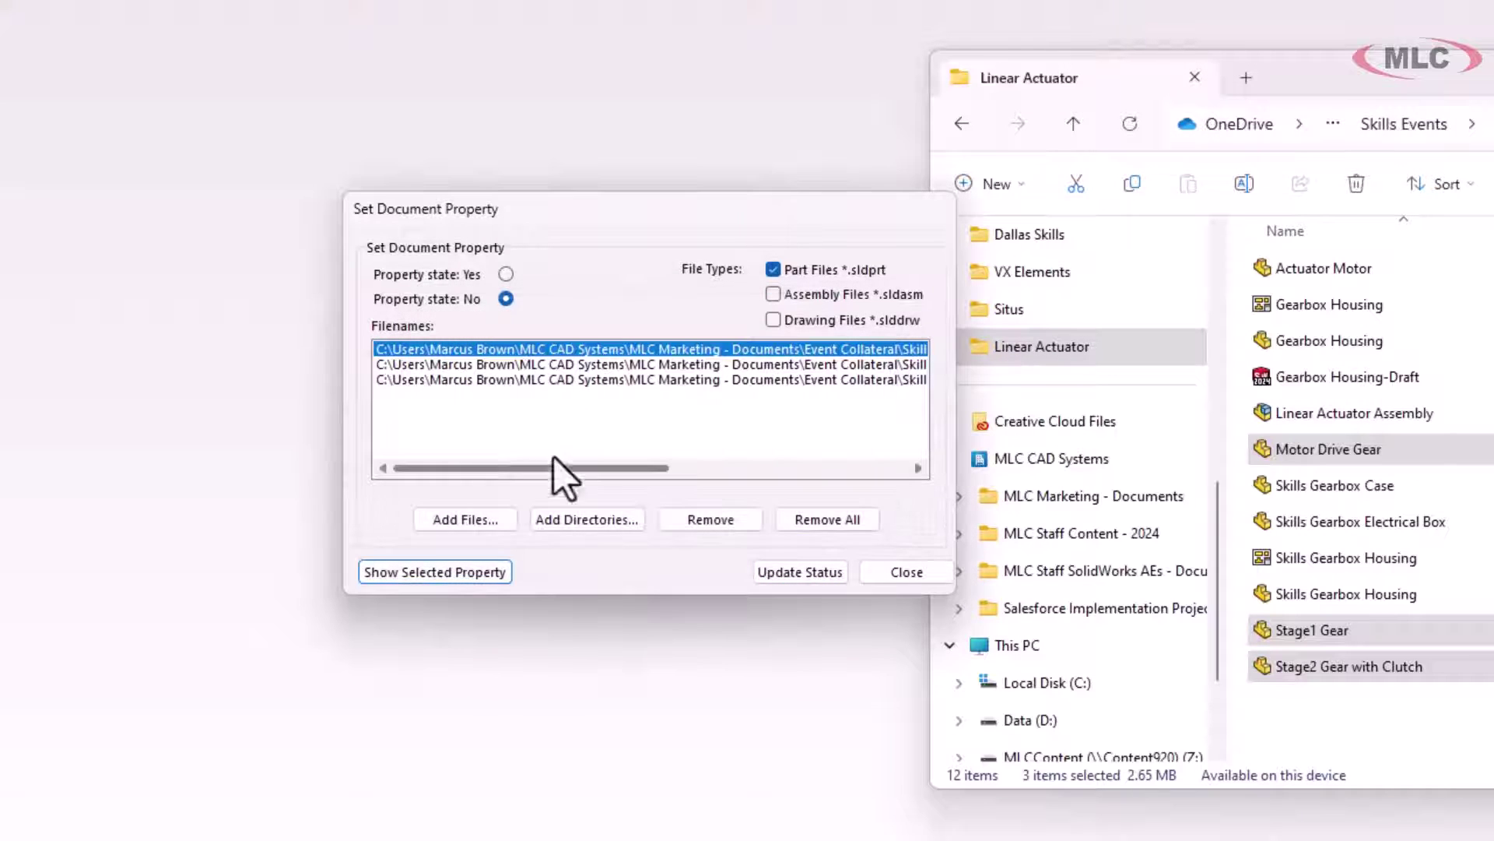
click(485, 376)
click(450, 569)
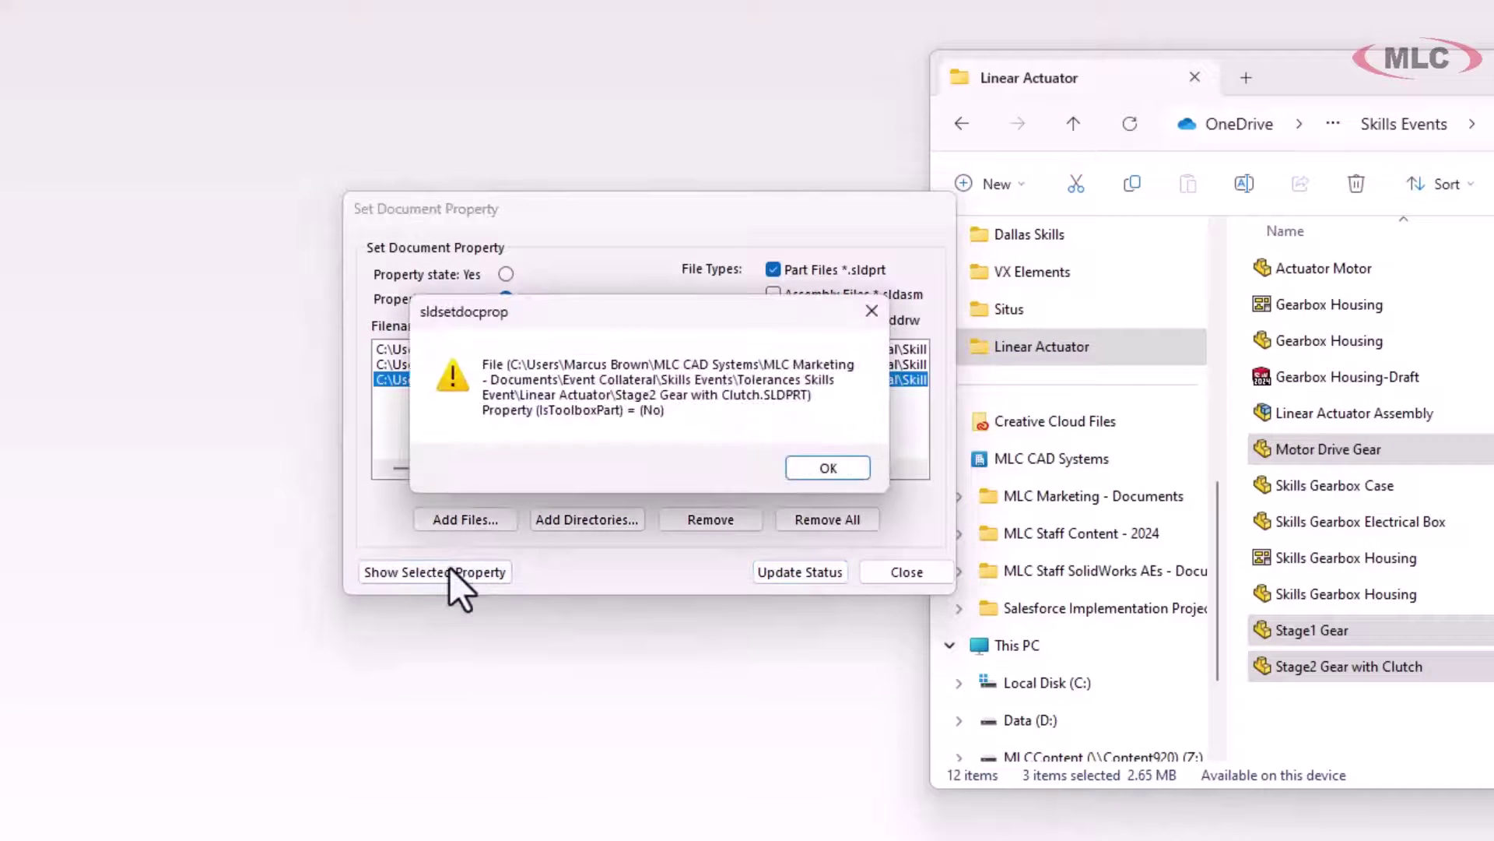
click(862, 461)
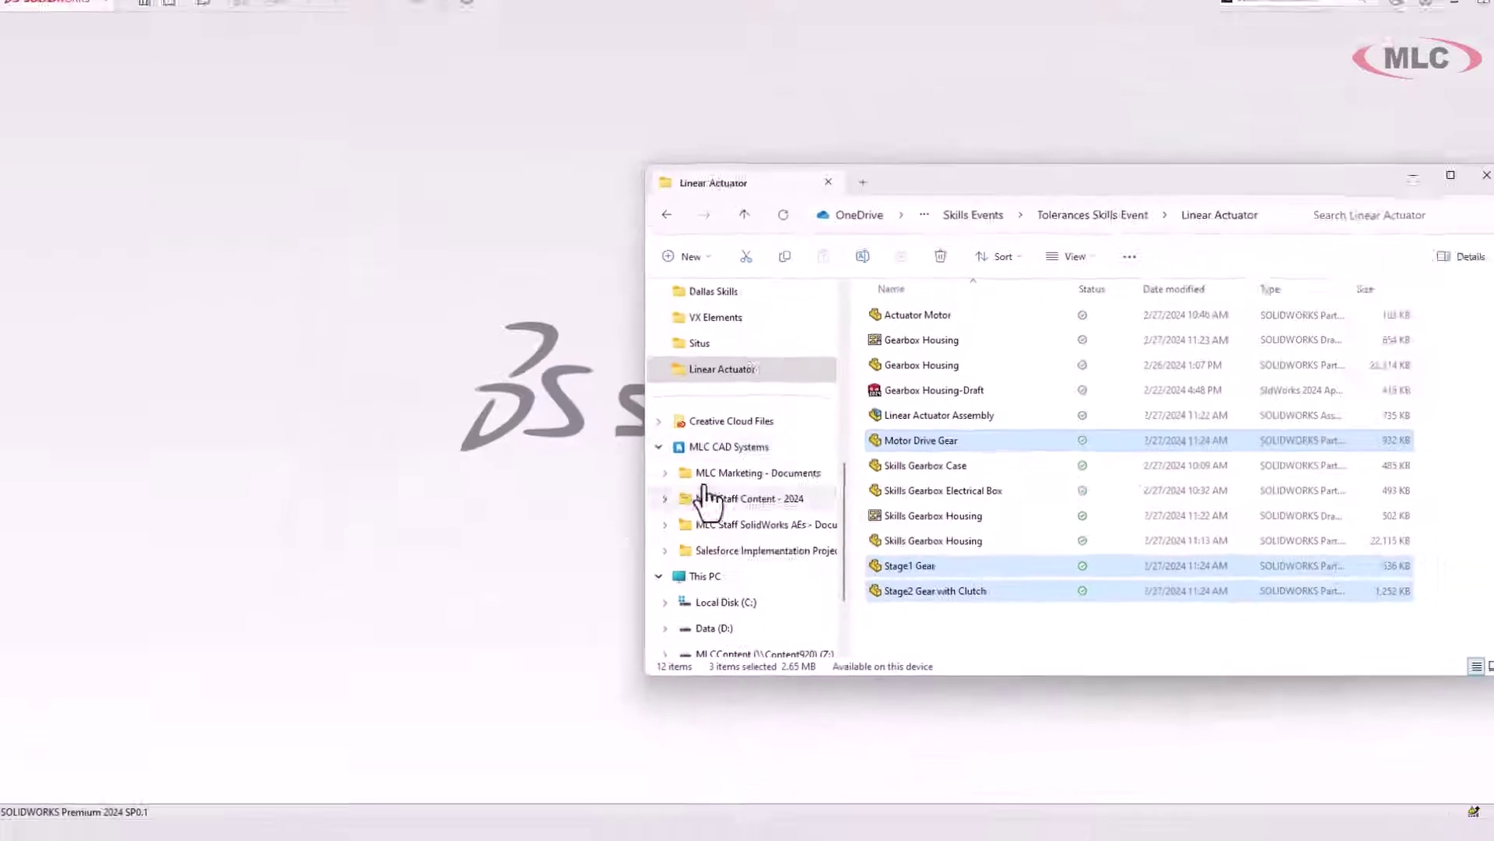
Step: Open the Linear Actuator Assembly from Explorer and rebuild it
click(1232, 413)
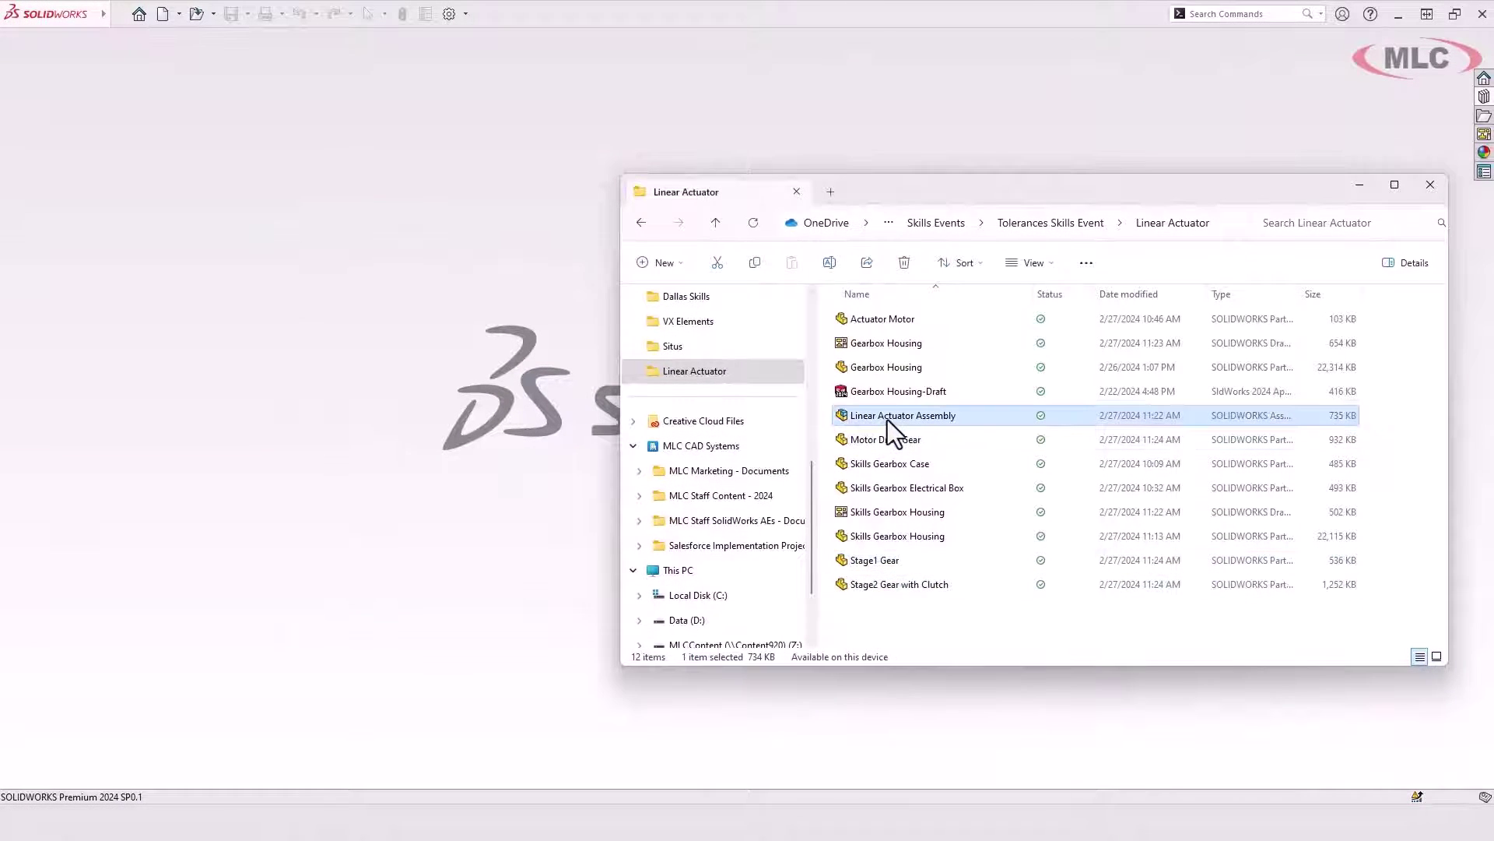
double_click(888, 419)
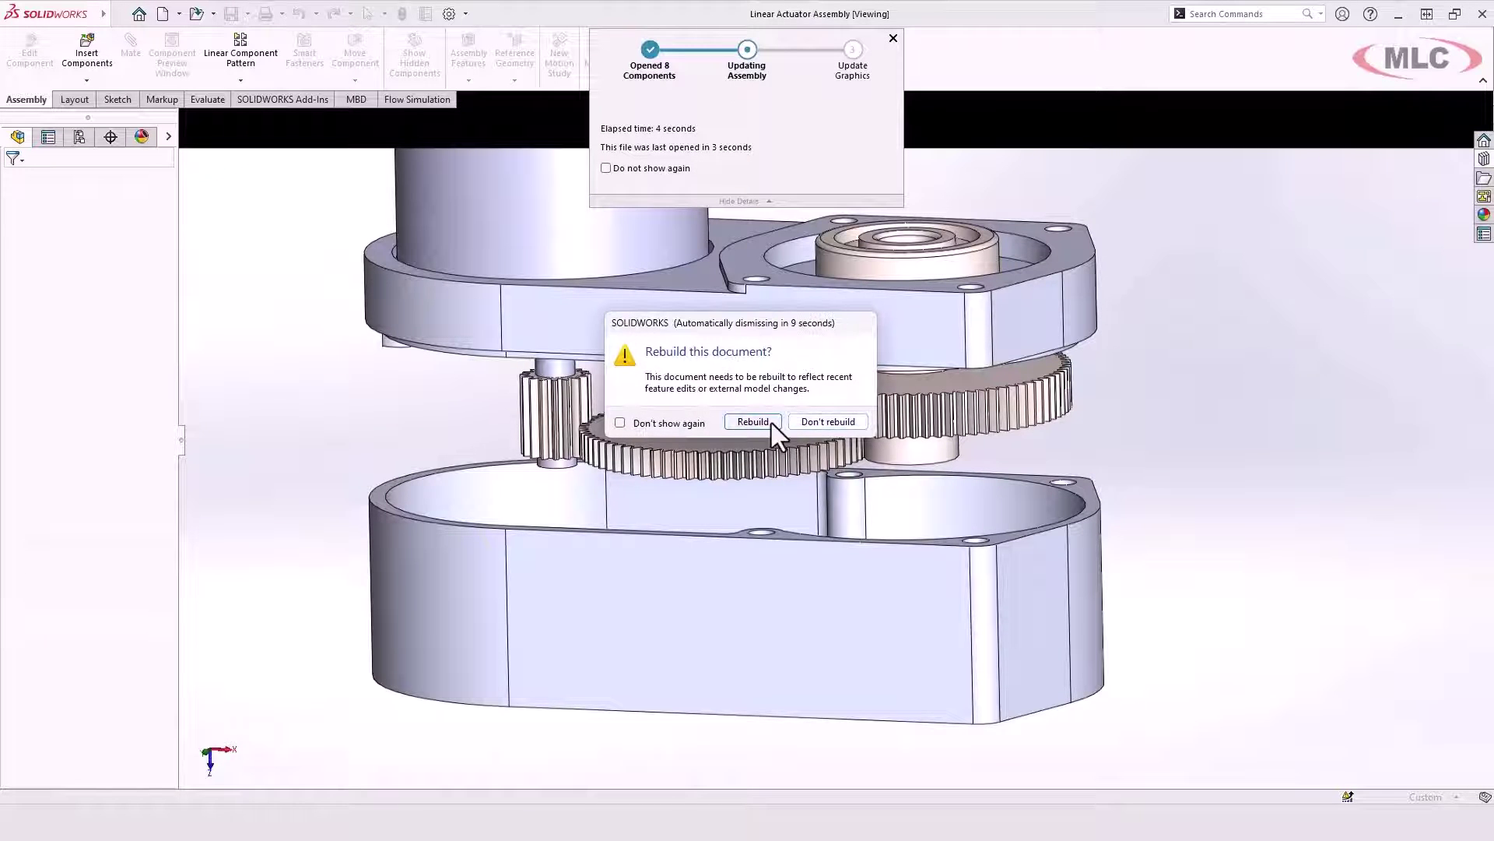
click(772, 423)
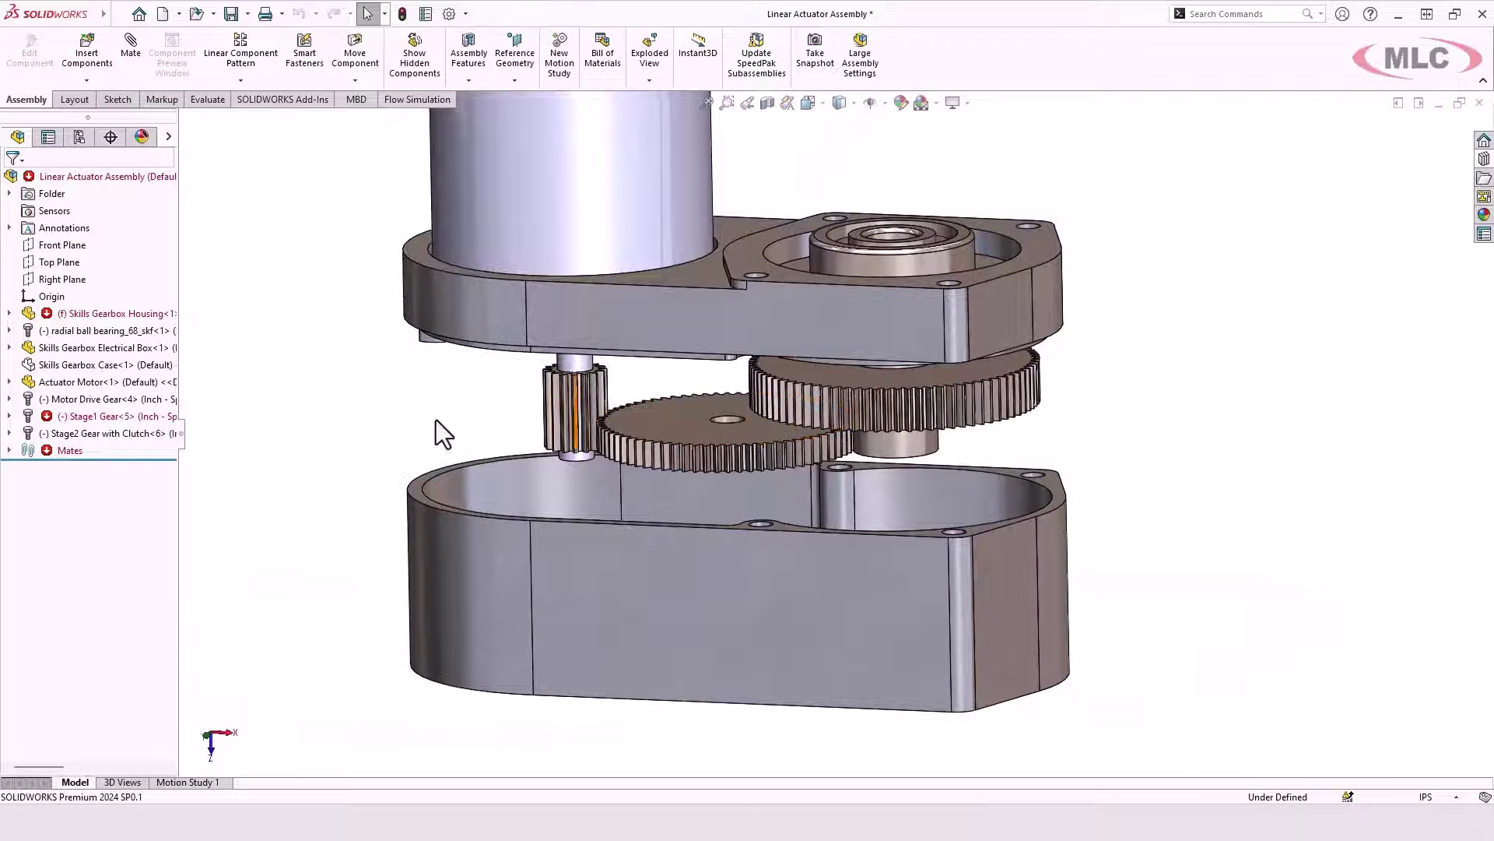
Step: Expand Stage1 Gear and its Mates folder in the tree, and orbit the model to inspect it
click(9, 416)
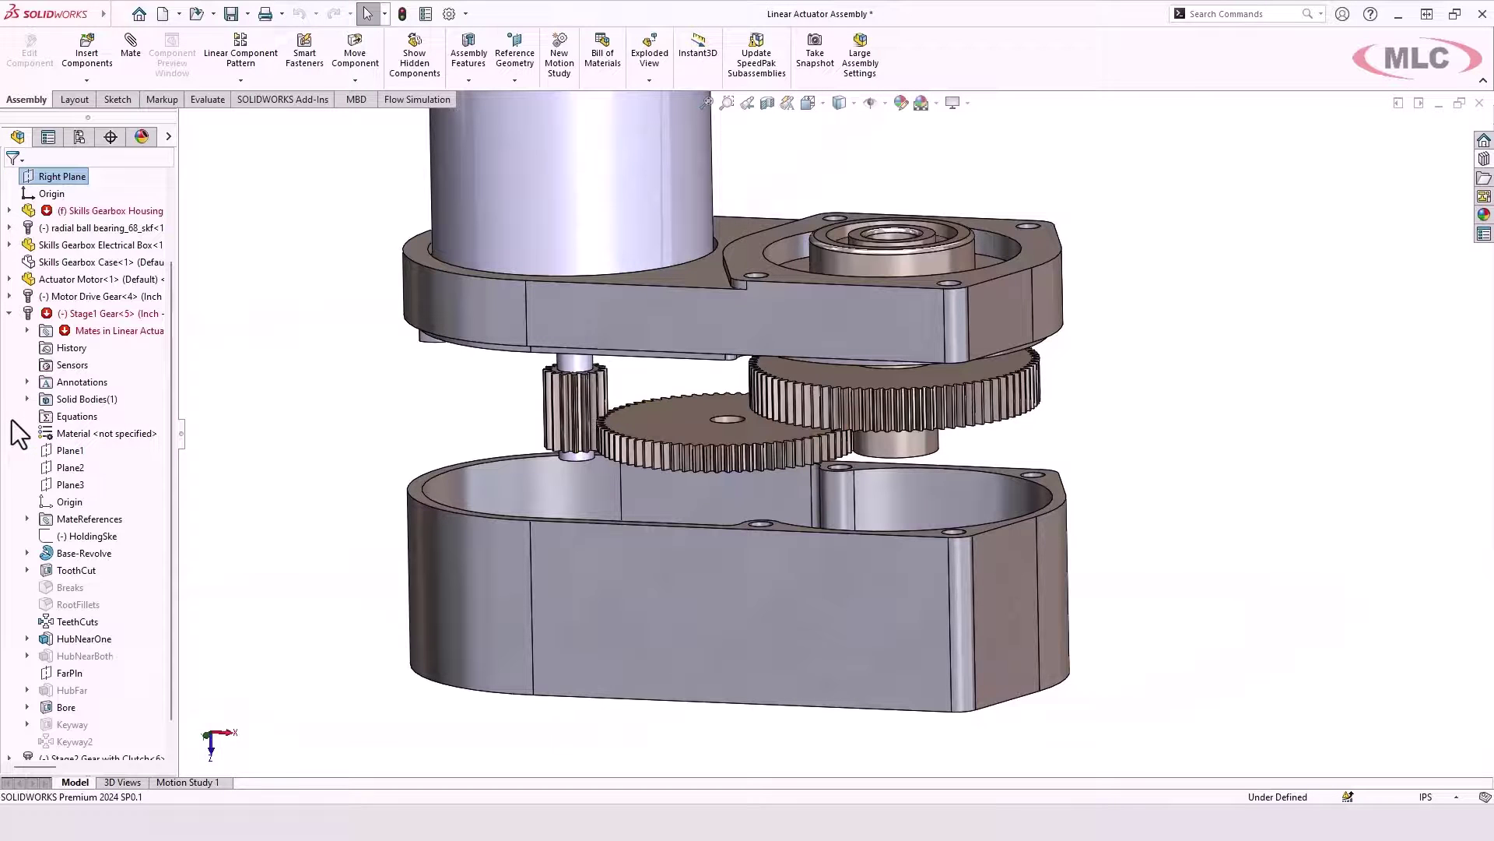
click(27, 330)
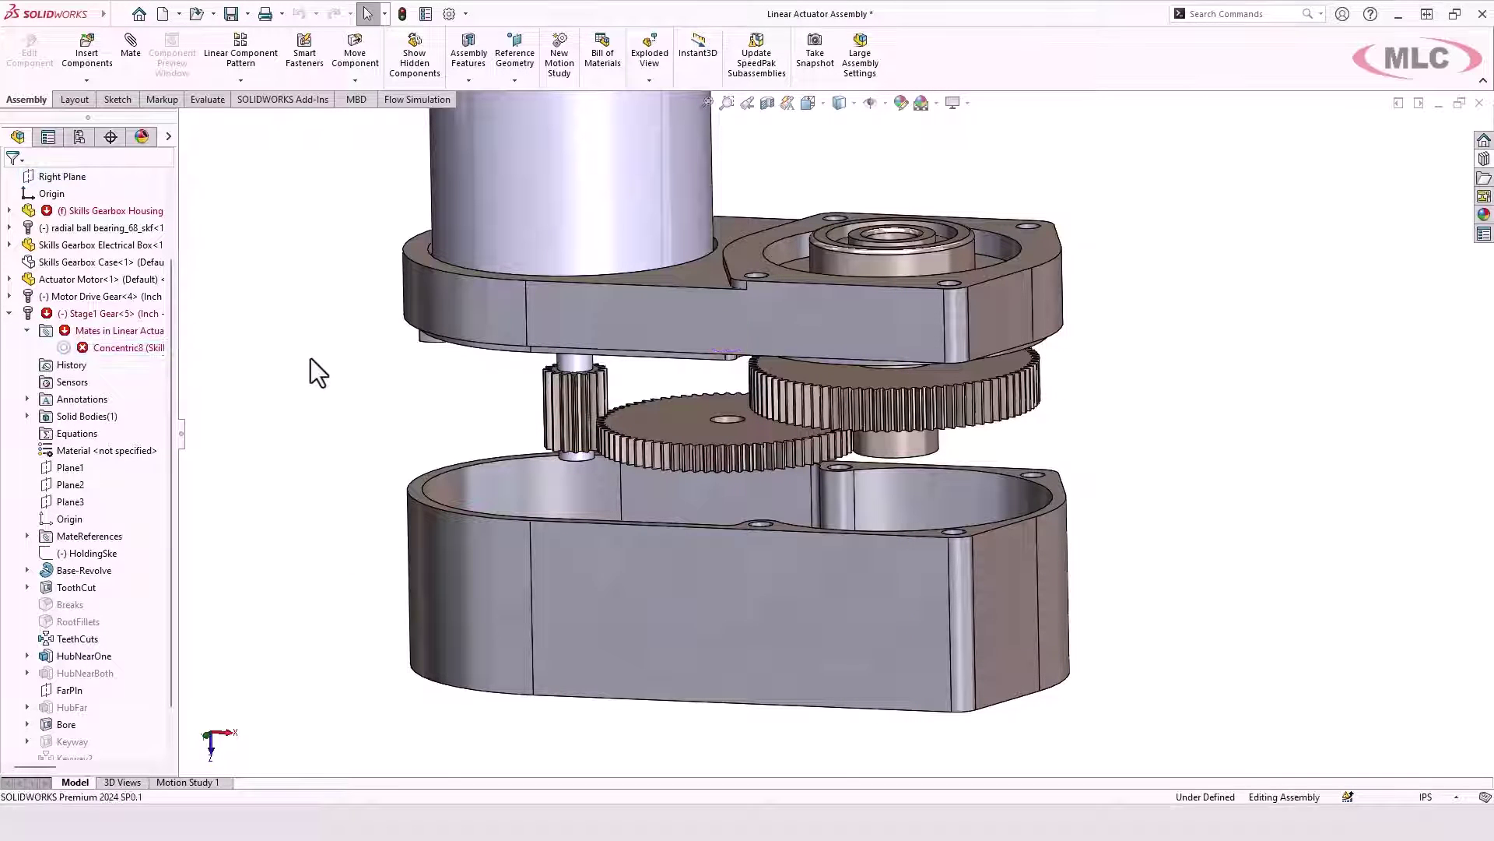
mouse_move(310, 358)
middle_down()
mouse_move(317, 226)
mouse_move(322, 331)
middle_up()
scroll(139, 515, down, 3)
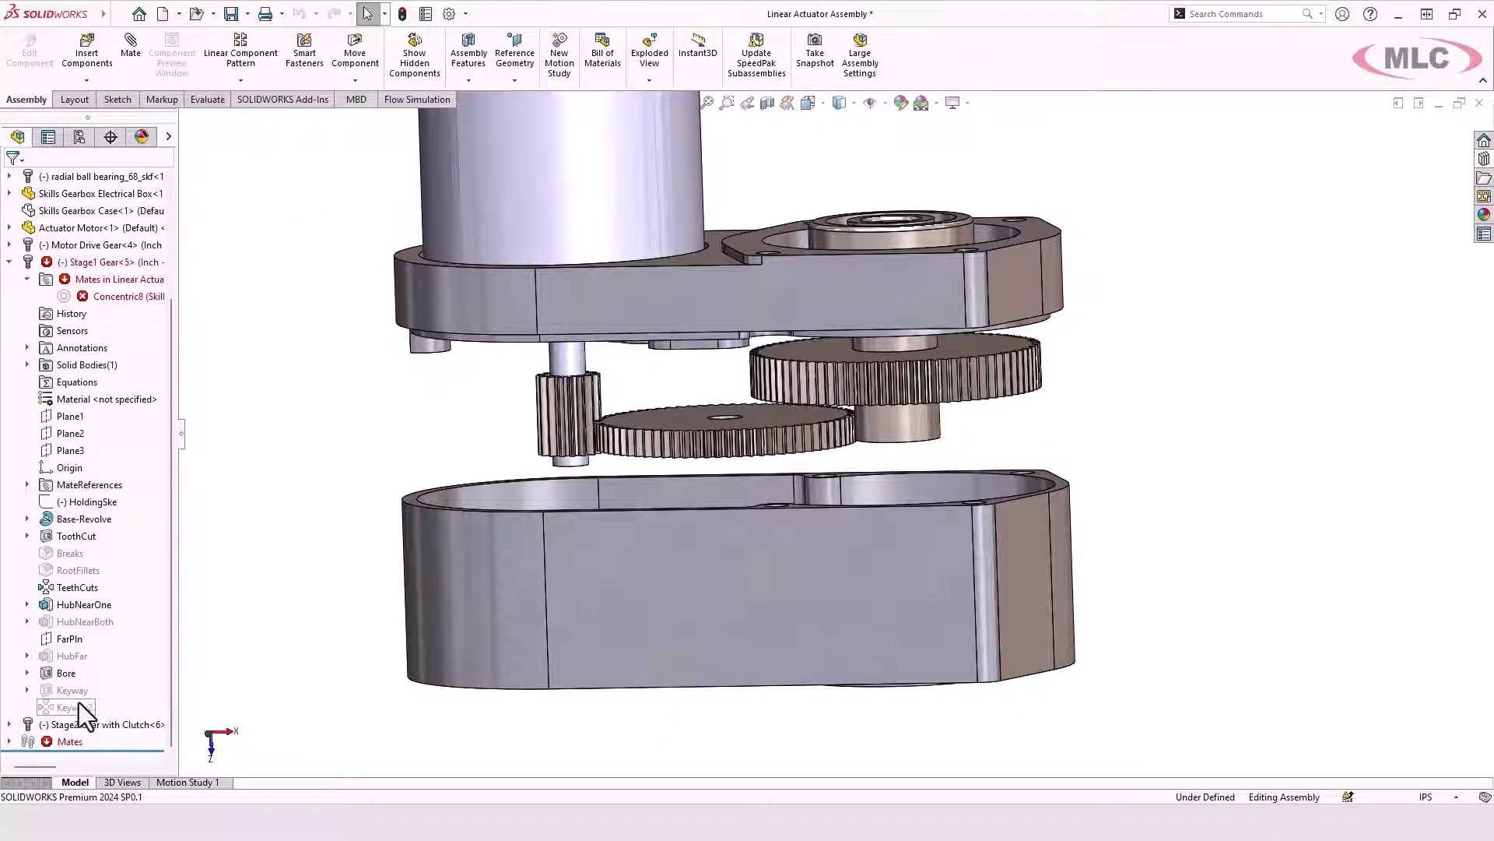
click(12, 264)
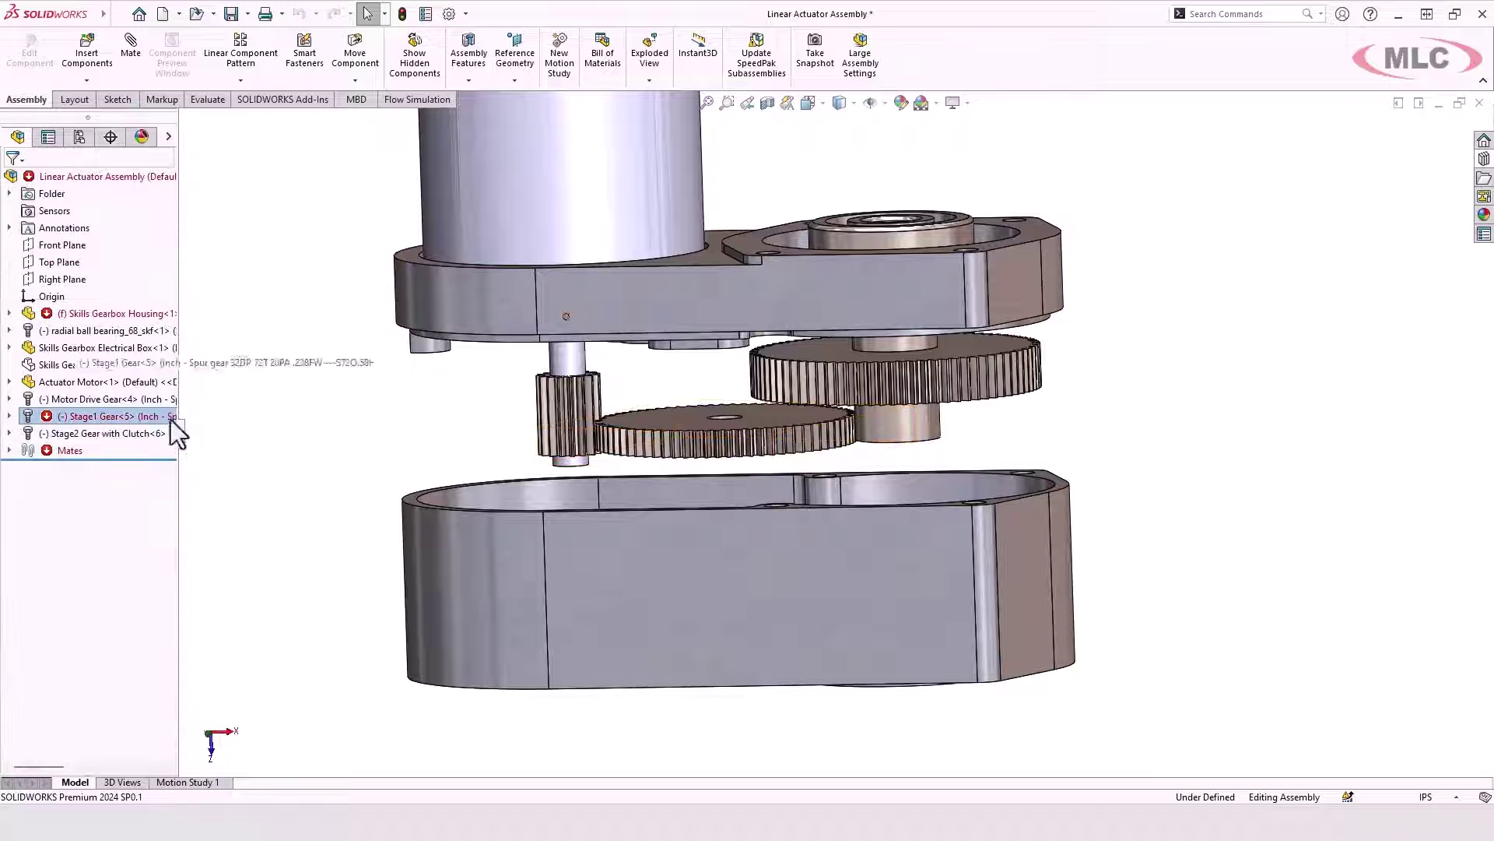
click(124, 418)
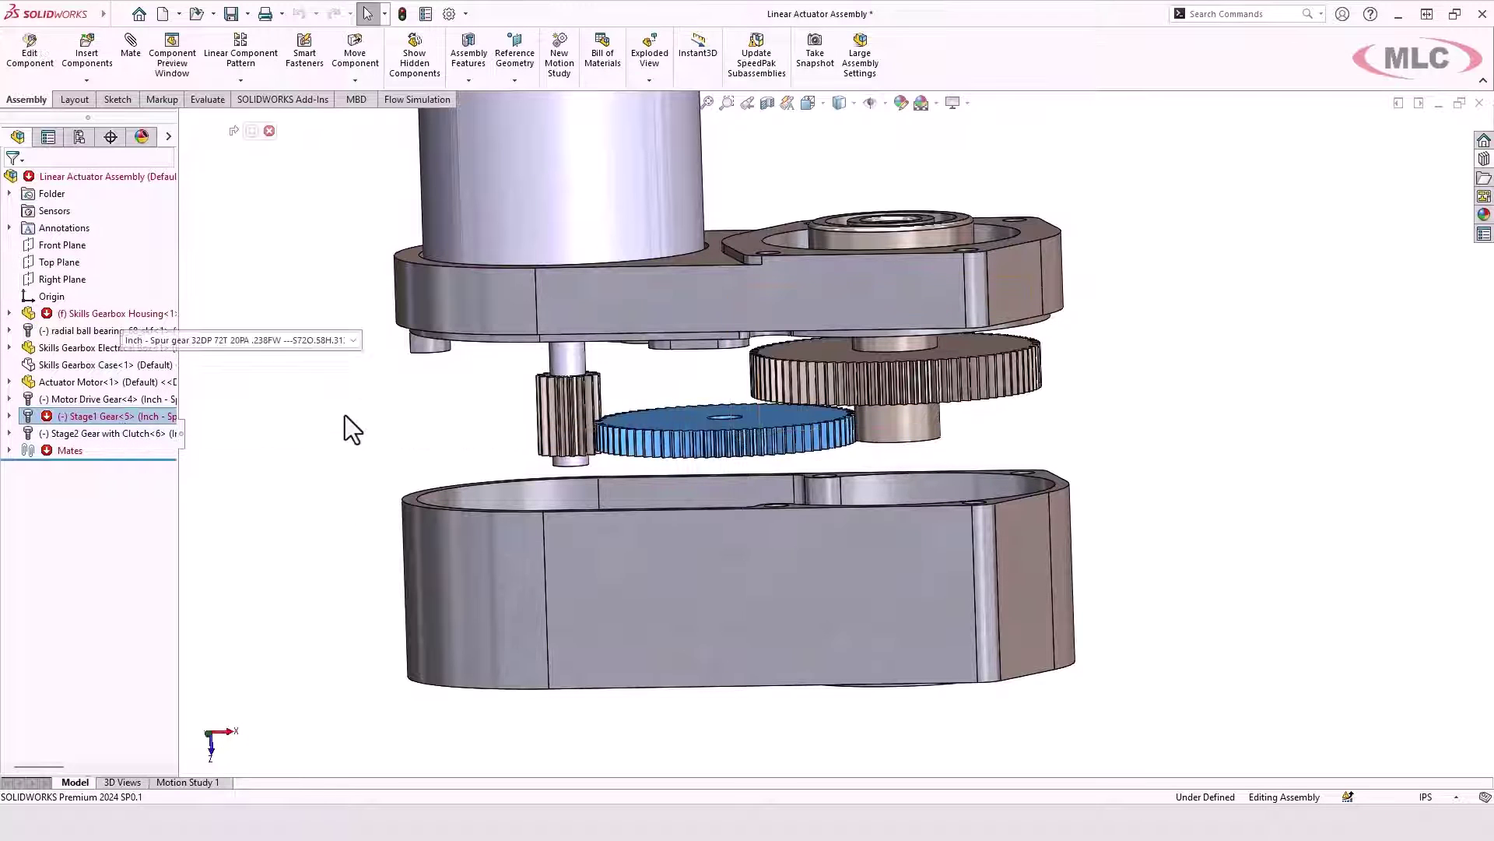
middle_drag(347, 414, 344, 344)
click(344, 344)
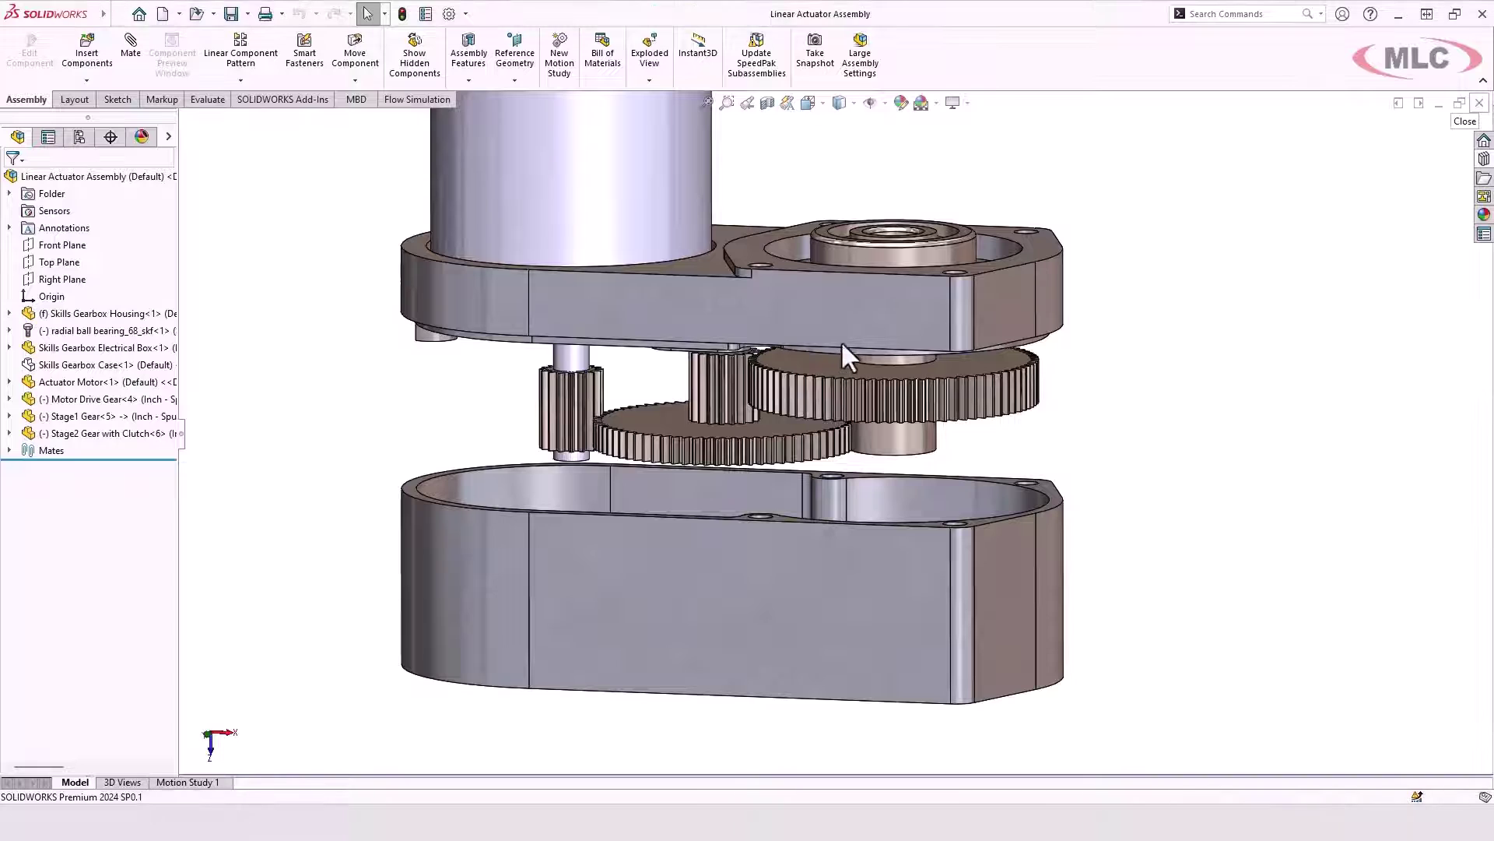
Step: Close the assembly and uncheck the Toolbox default search location option under Hole Wizard/Toolbox
key(ctrl+w)
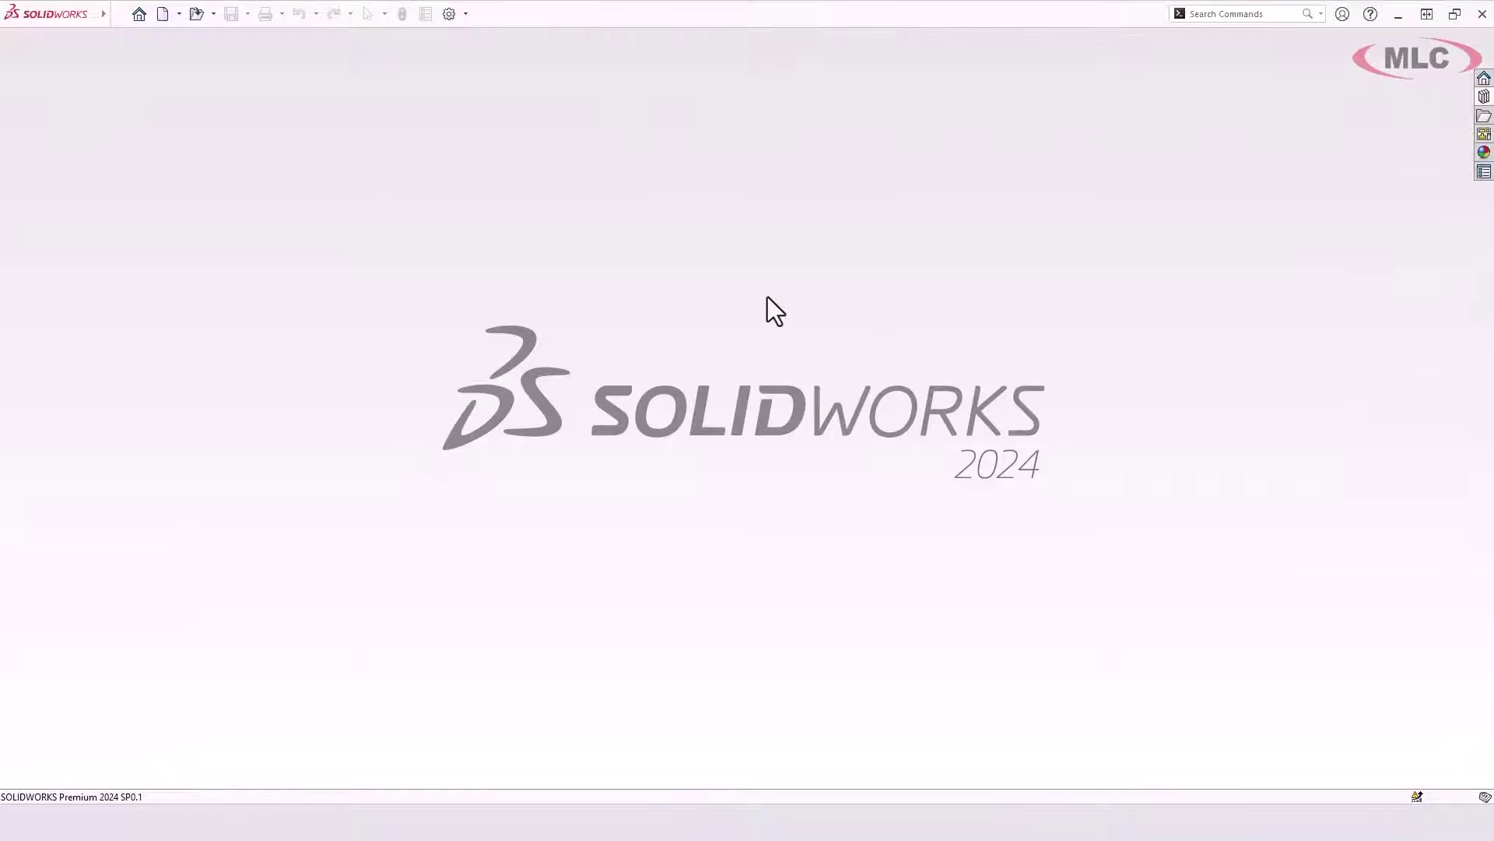
click(450, 13)
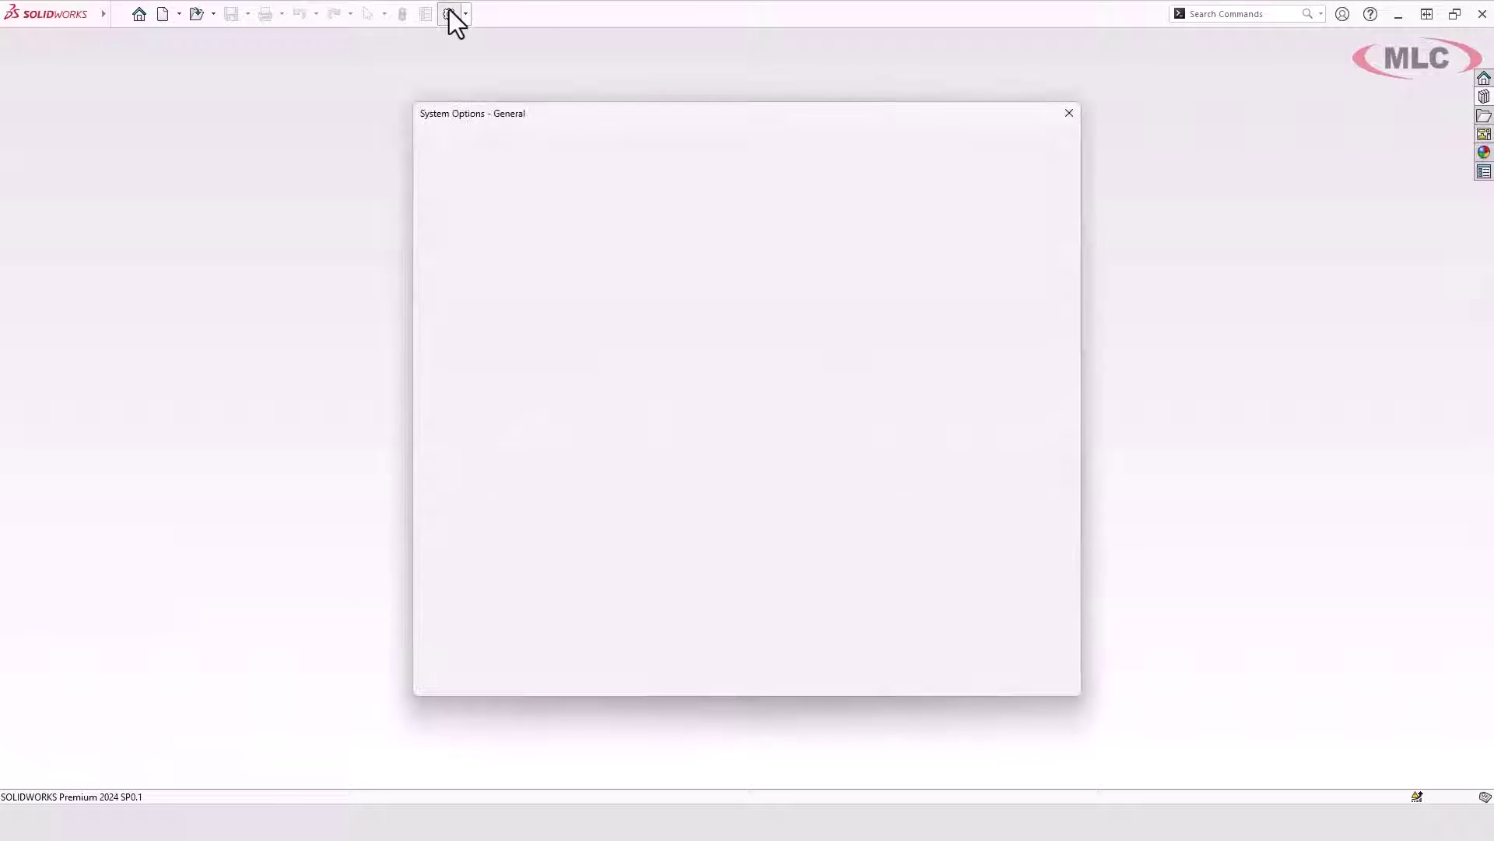
click(474, 457)
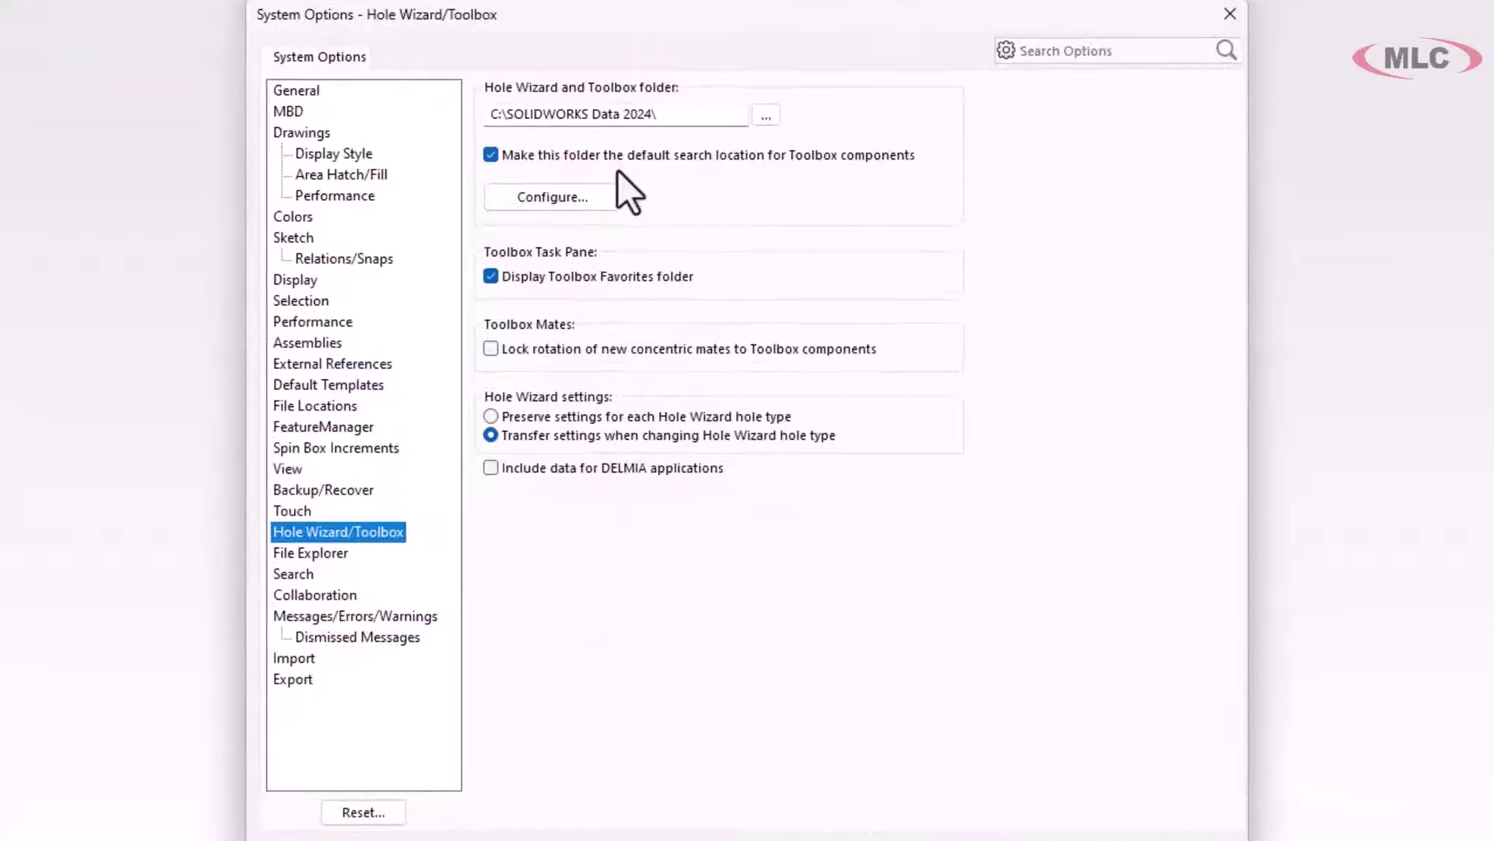
click(565, 157)
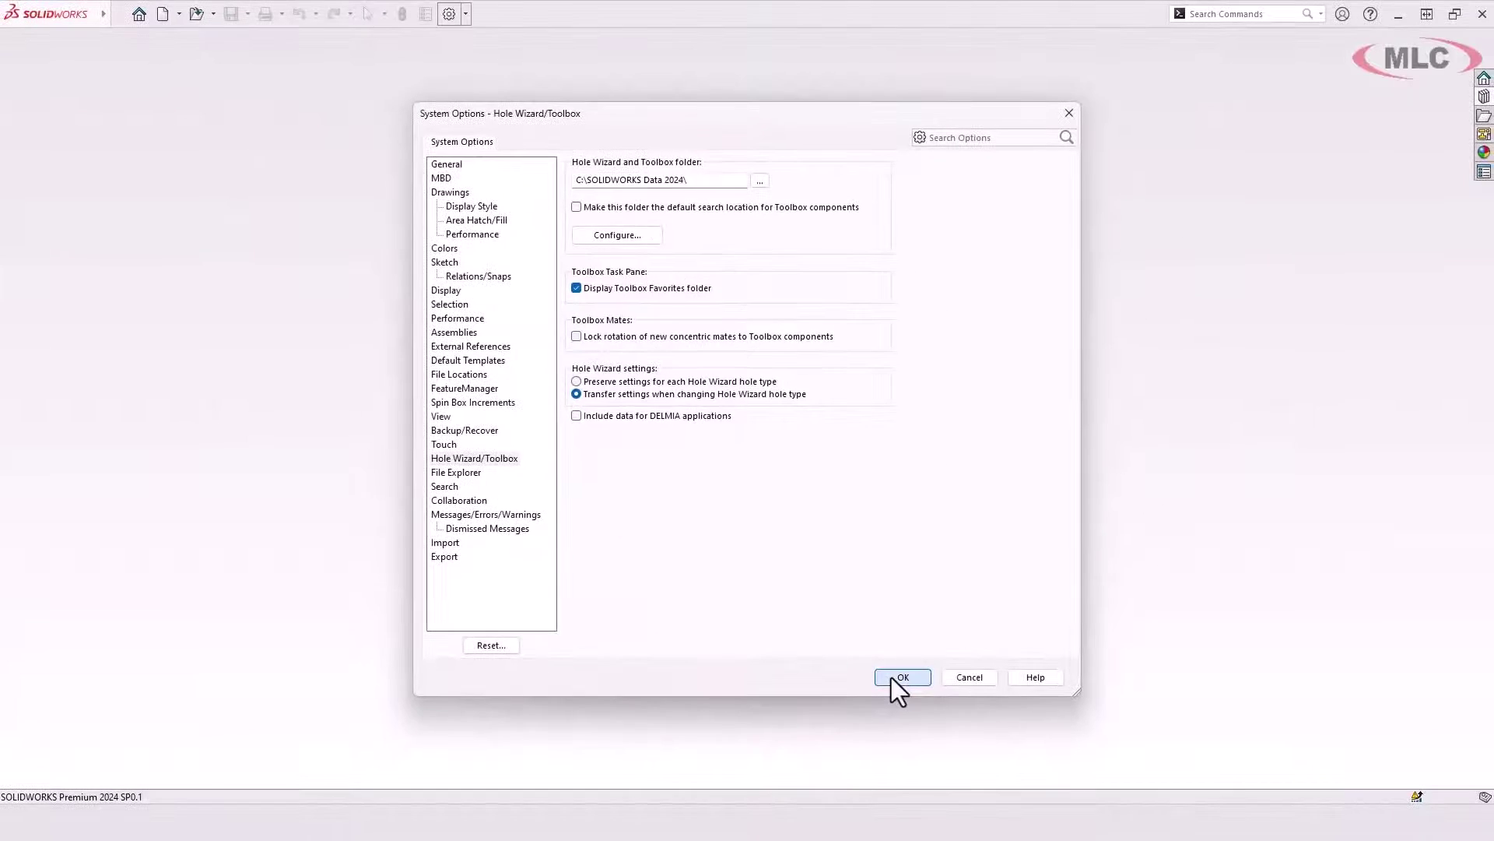
click(901, 677)
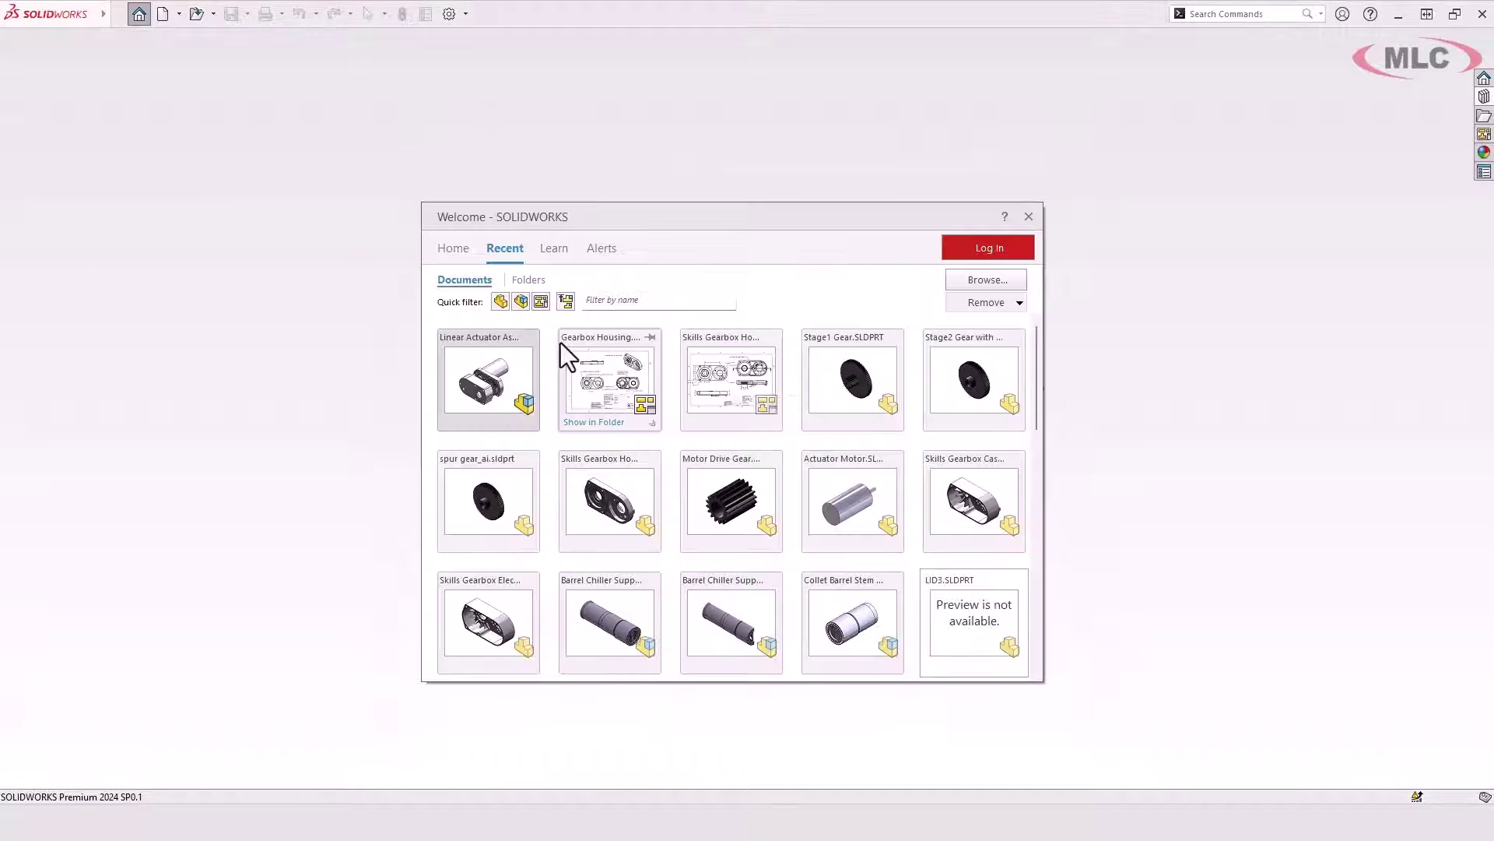
click(492, 356)
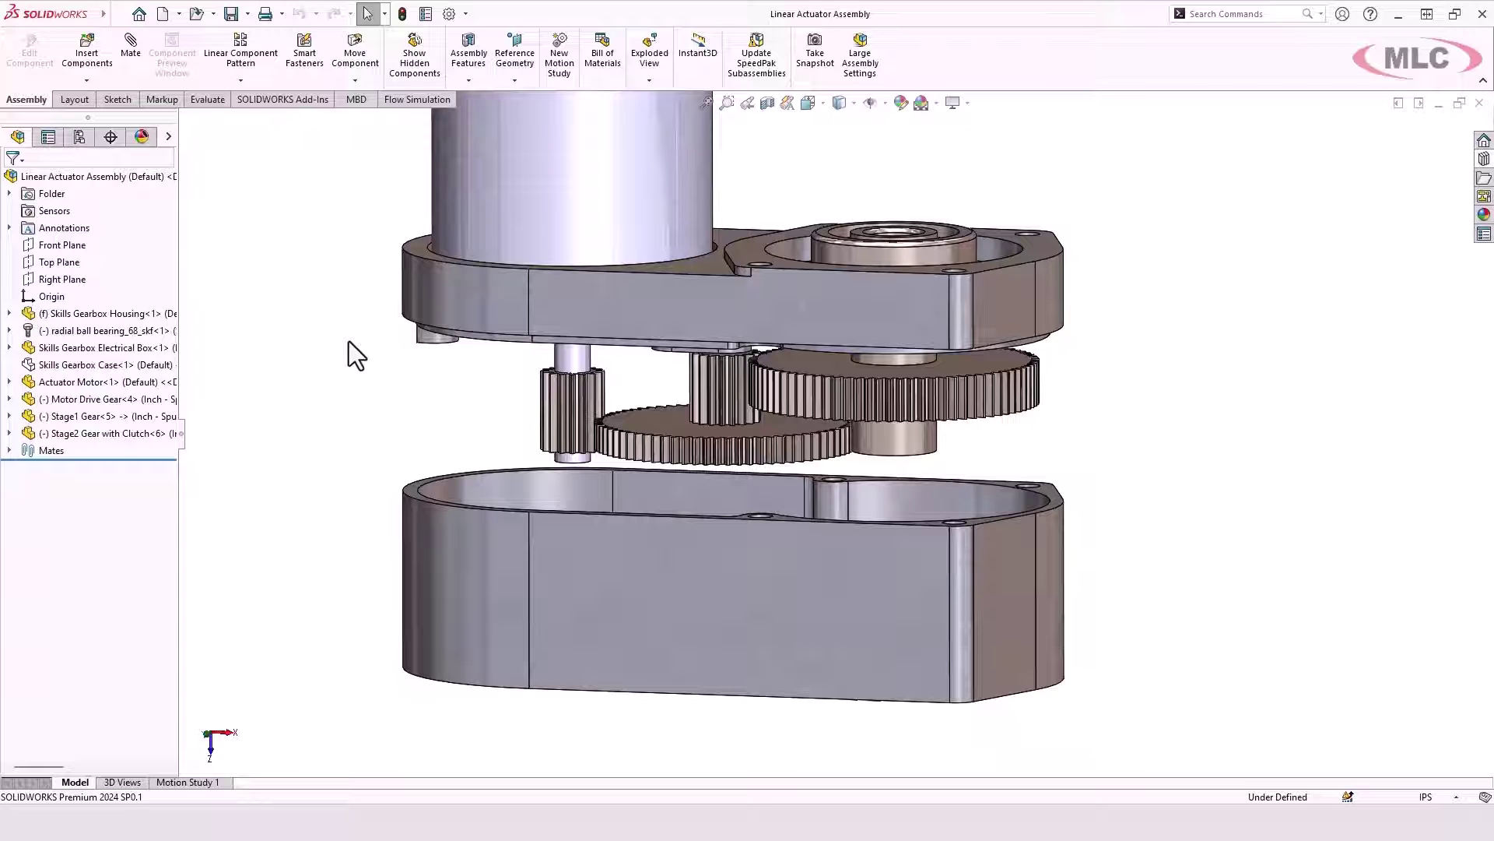
Step: Close the assembly, recheck the Toolbox default search location option, and reopen Linear Actuator Assembly from Recent
click(1479, 103)
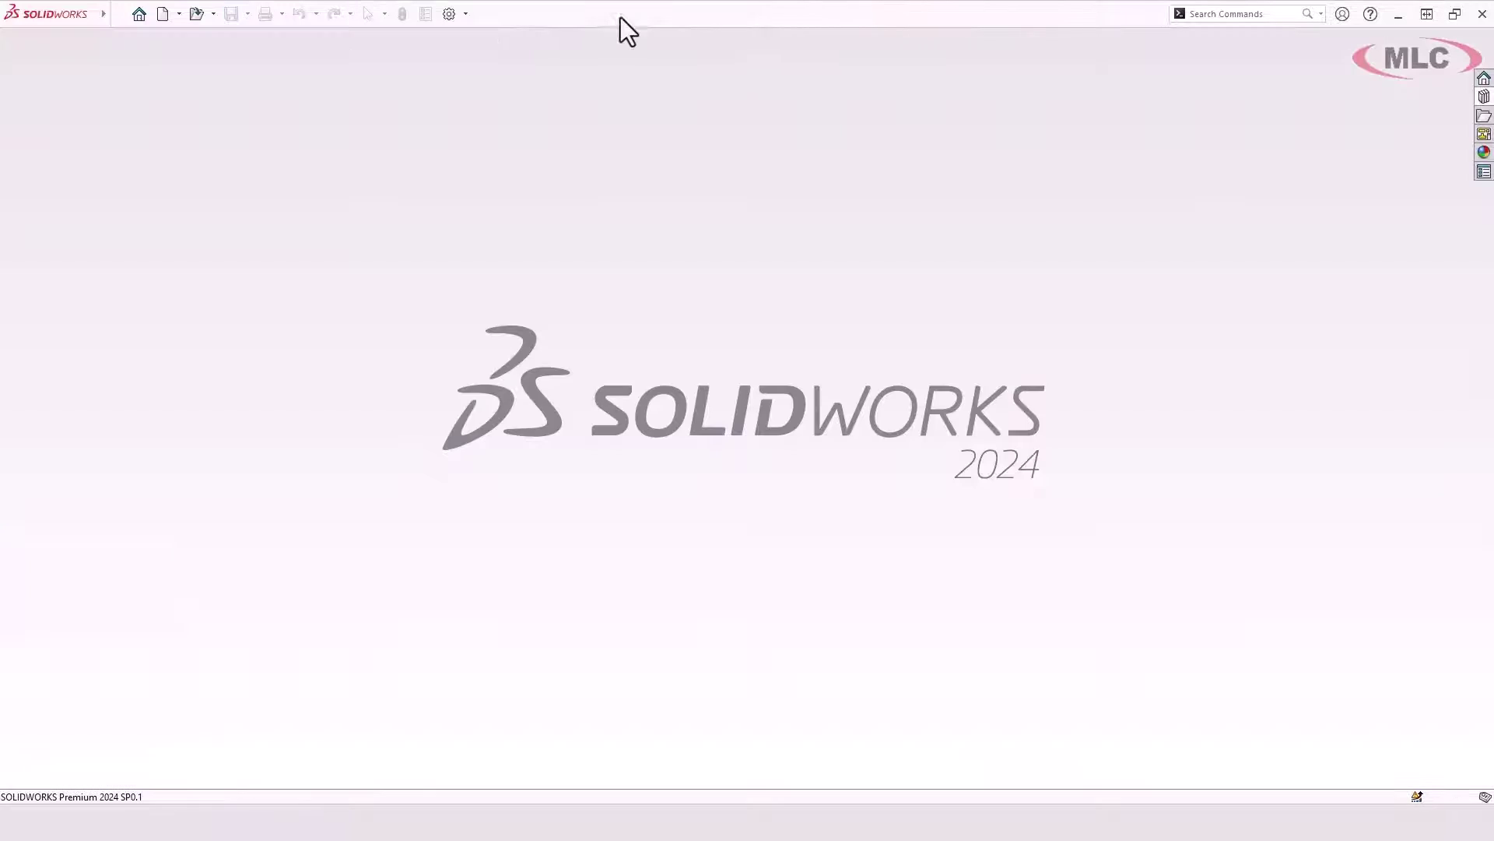
click(449, 15)
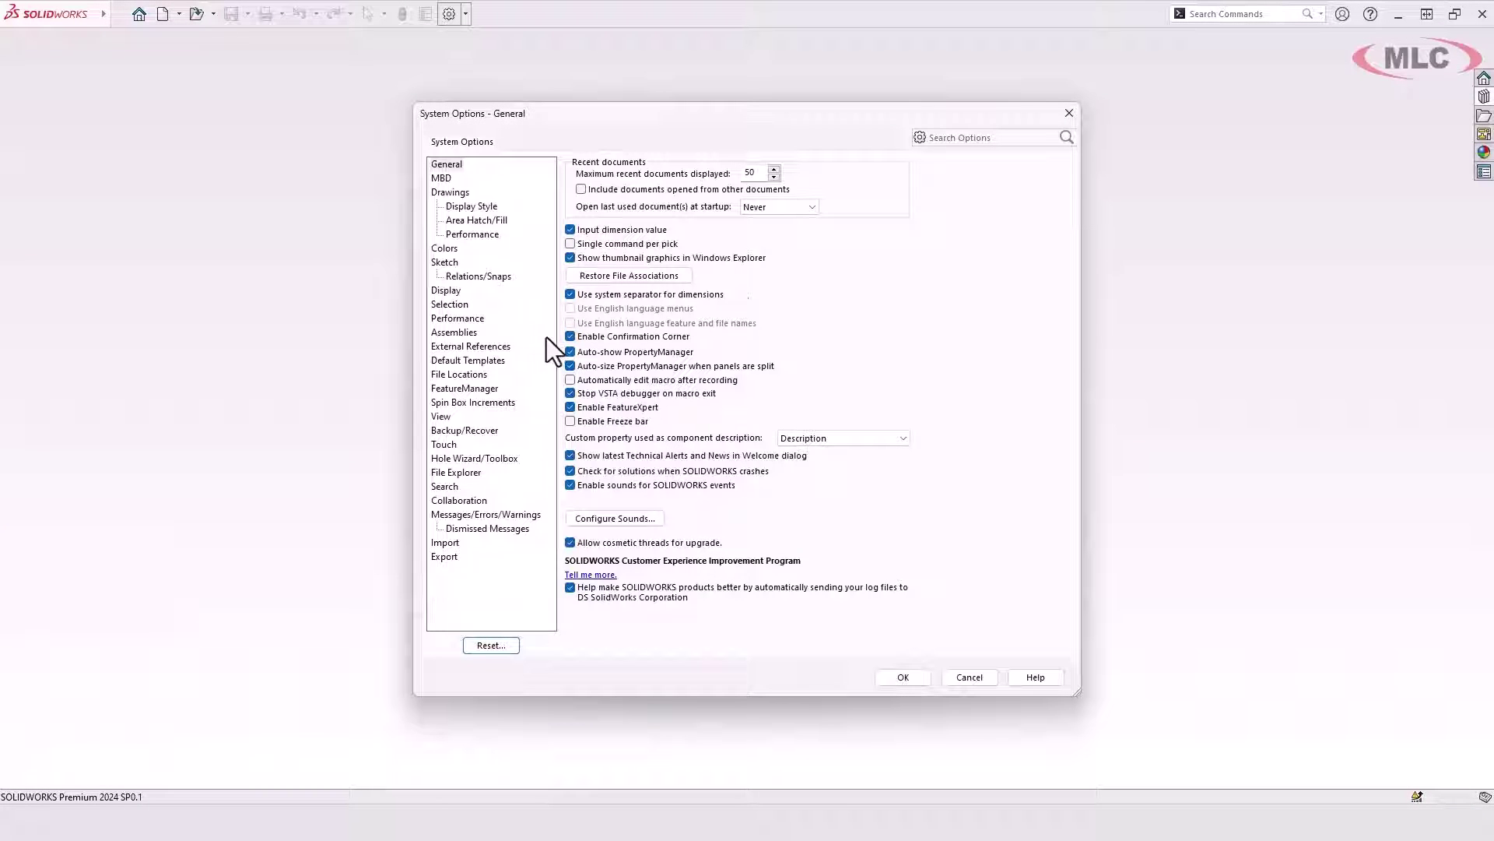
click(469, 458)
click(590, 210)
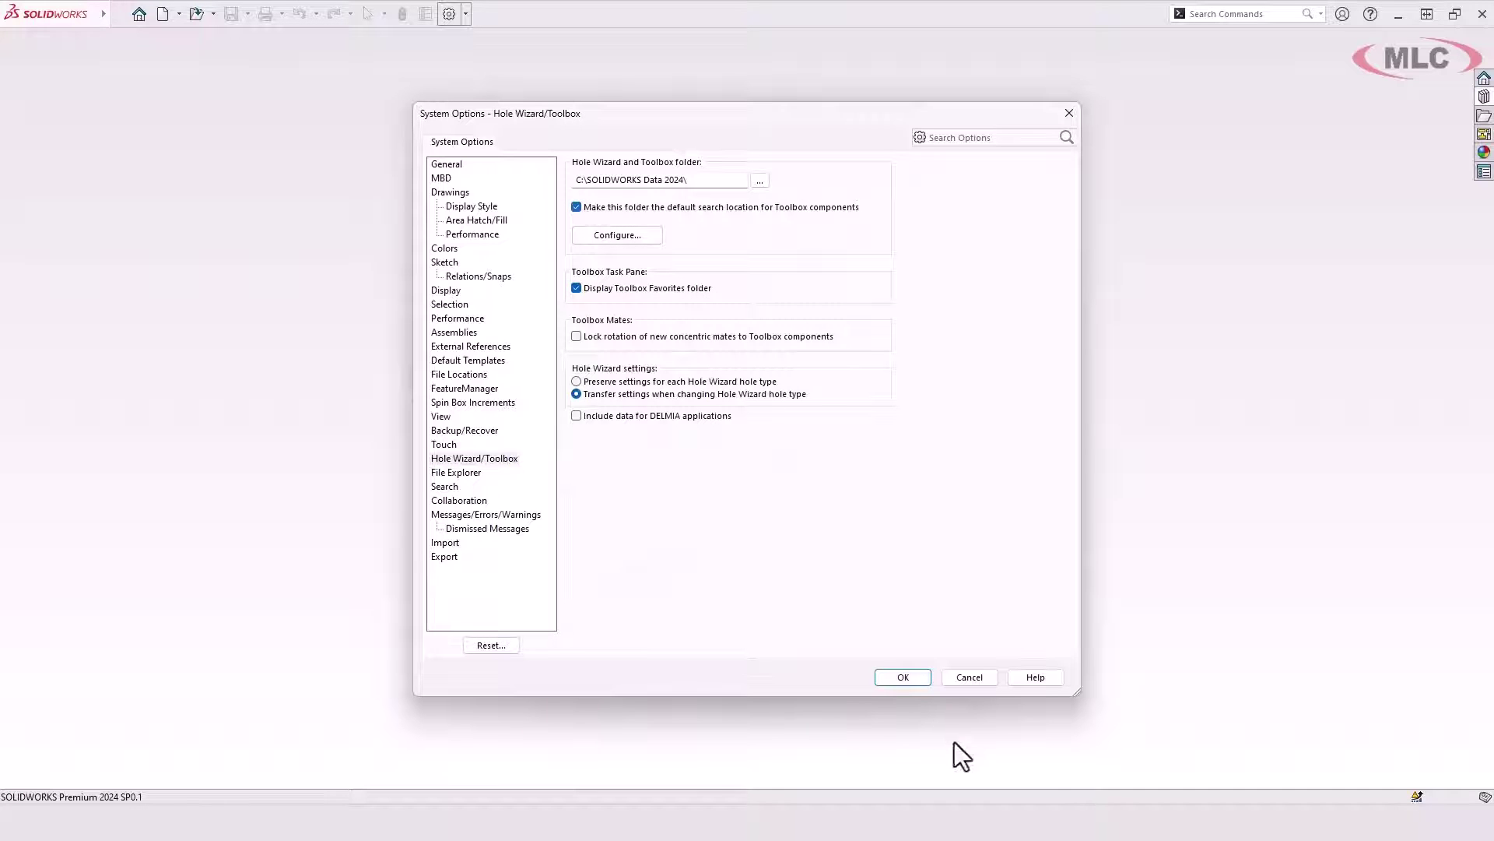
click(903, 676)
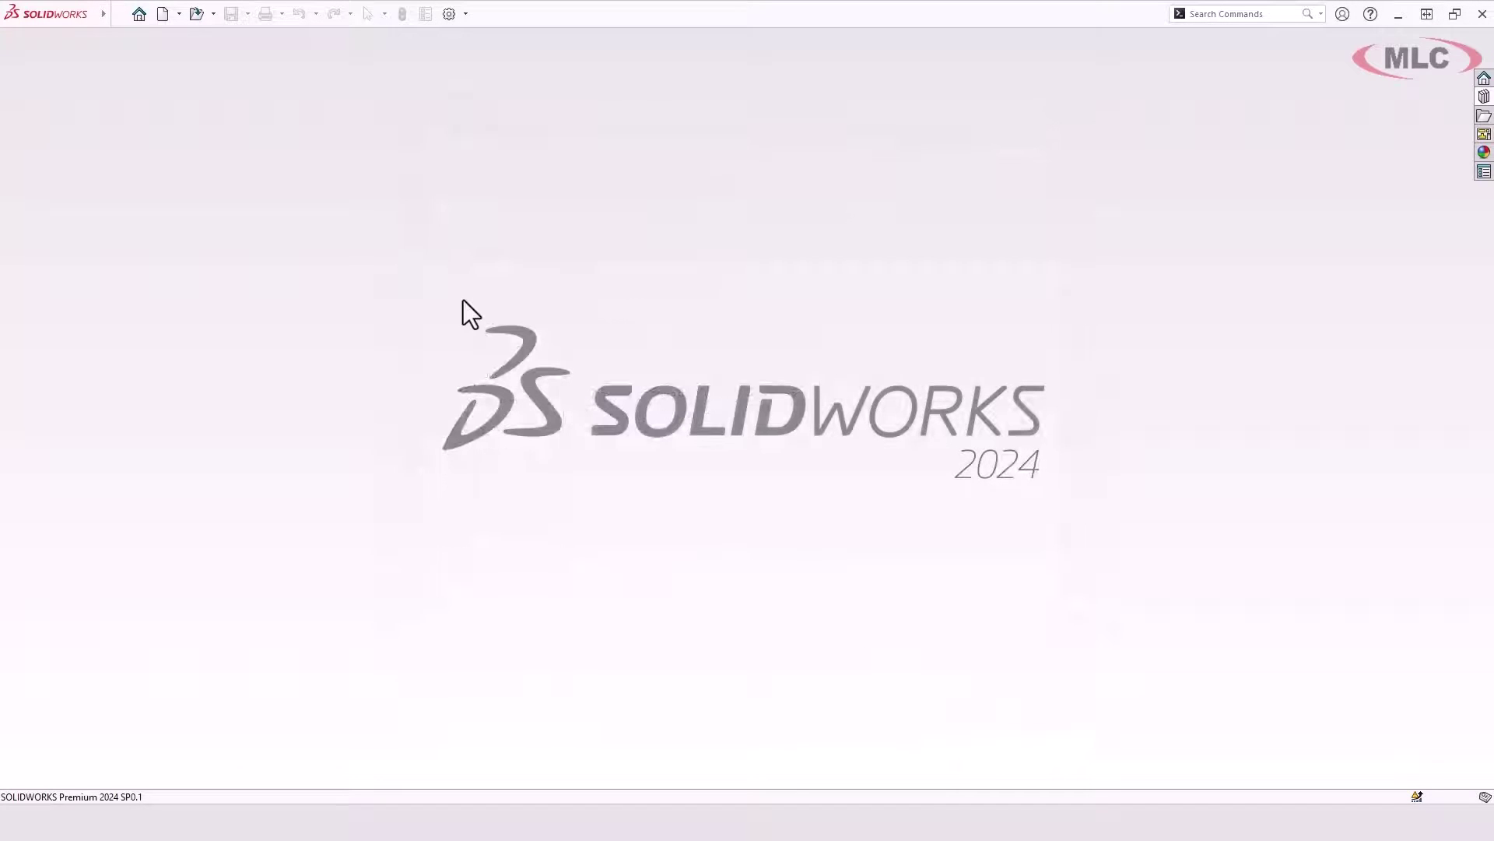
key(ctrl+F2)
click(491, 374)
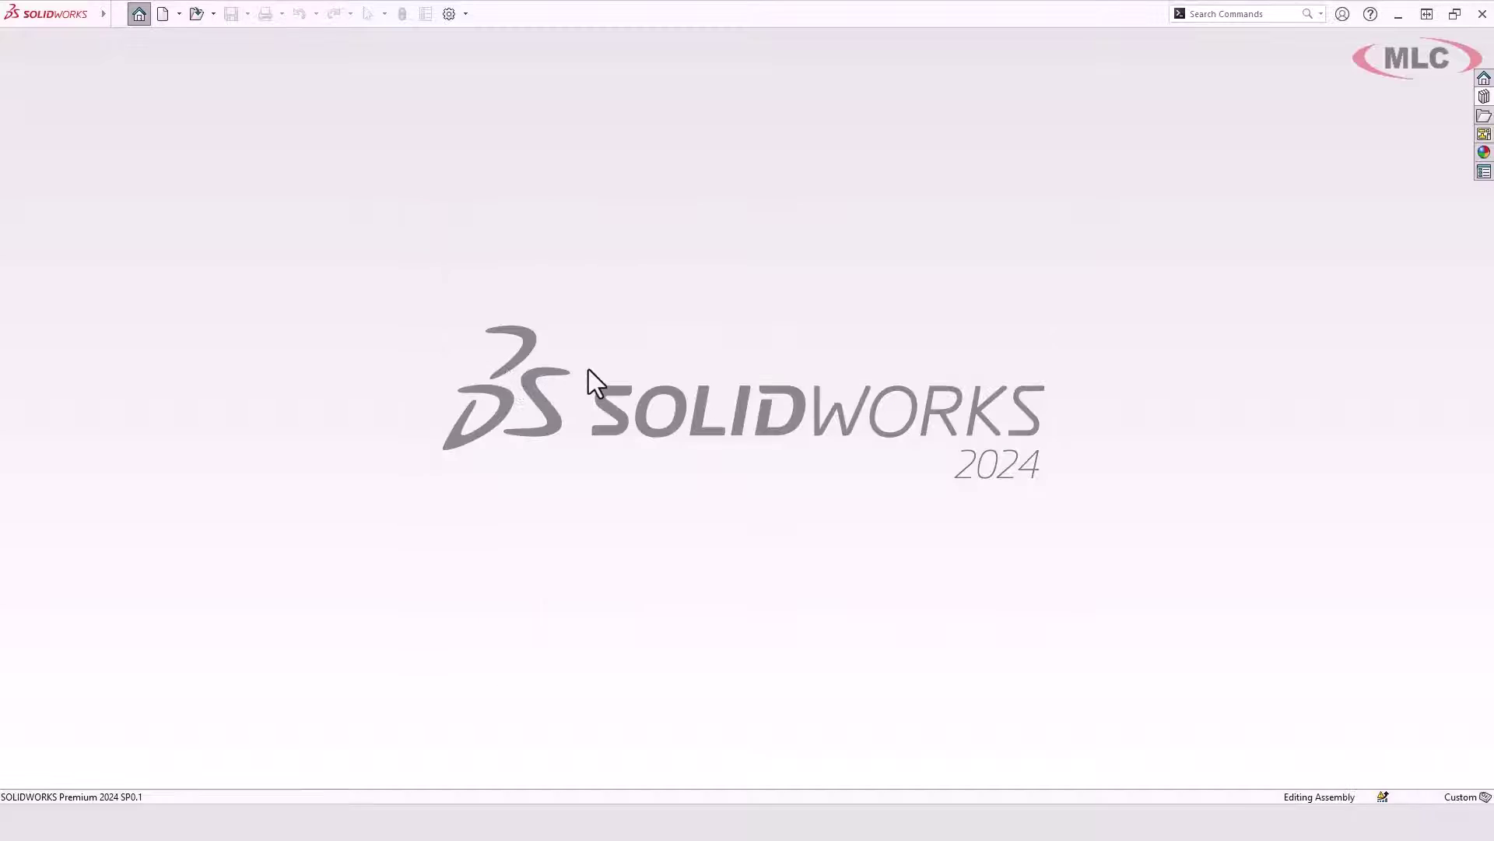